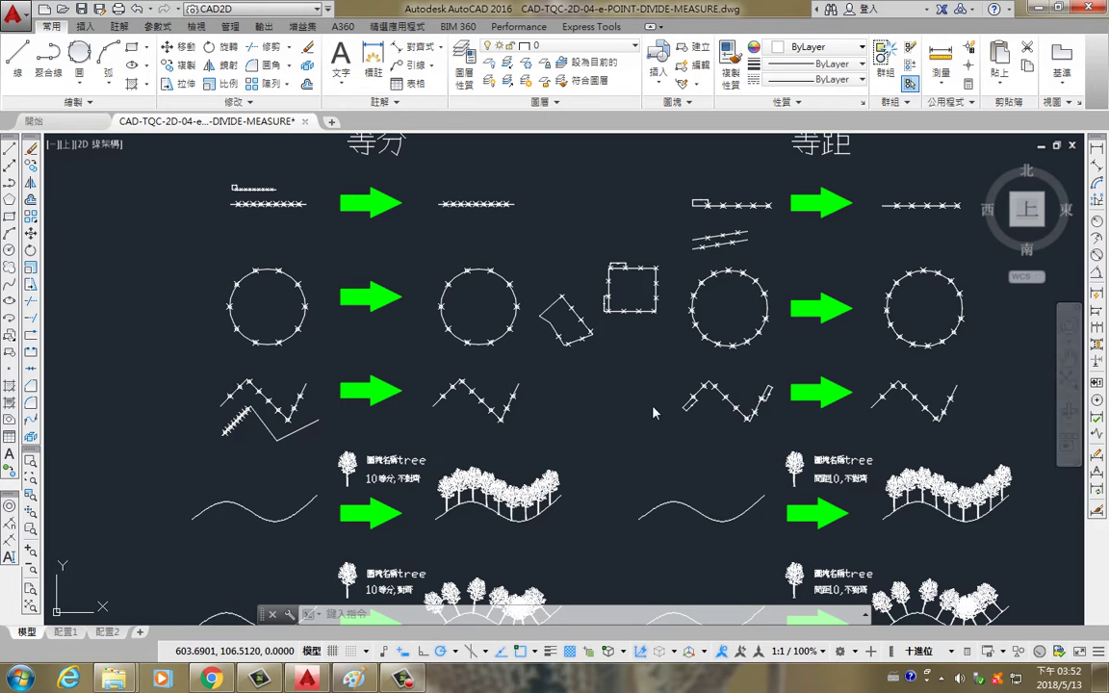
# Zoom and pan across the example drawings to close in on the tree block and its 10等分,不對齊 label.
pyautogui.scroll(4, 470, 402)
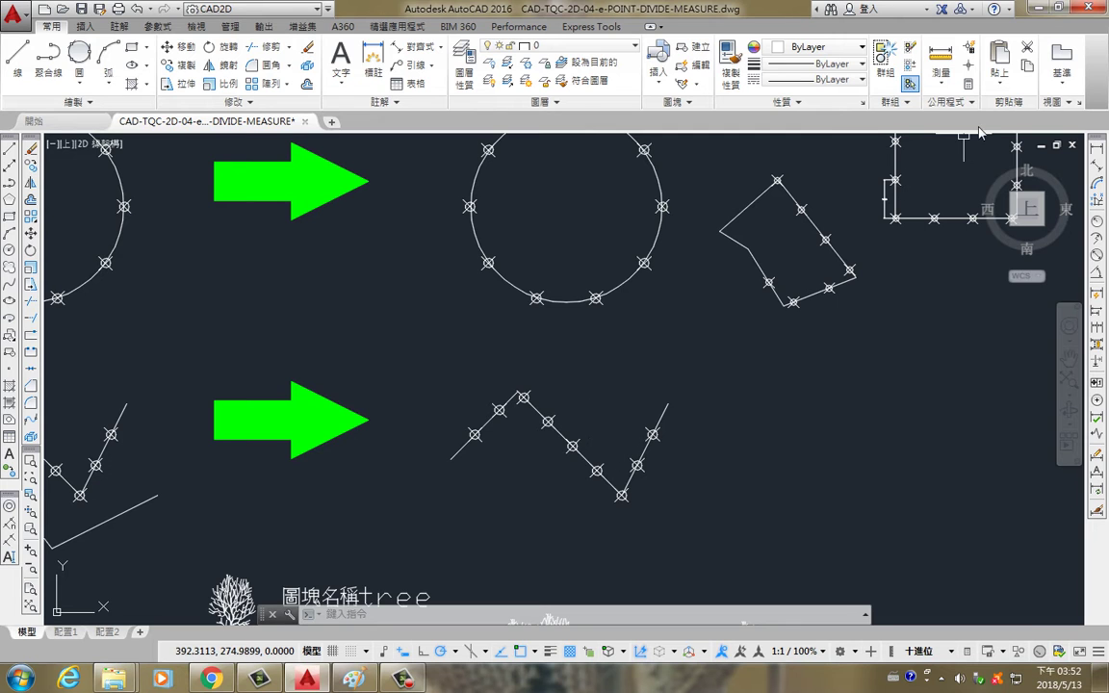
pyautogui.moveTo(507, 382); pyautogui.dragTo(658, 168, button='middle')
pyautogui.scroll(-2, 663, 172)
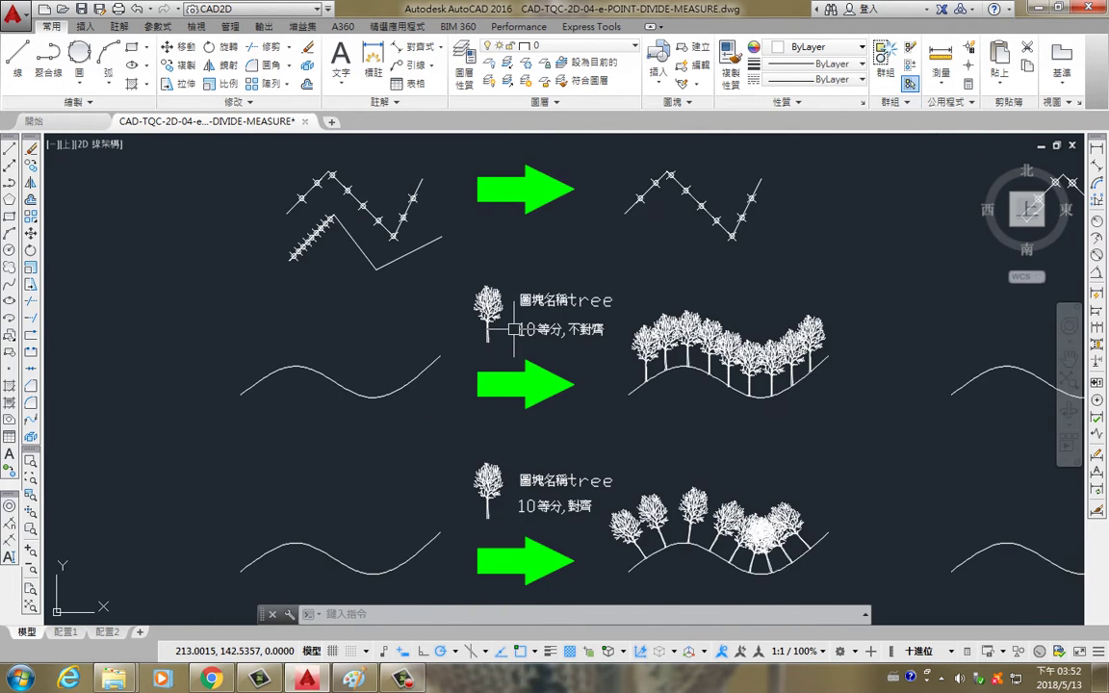
pyautogui.moveTo(514, 329); pyautogui.dragTo(451, 378, button='middle')
pyautogui.scroll(2, 450, 378)
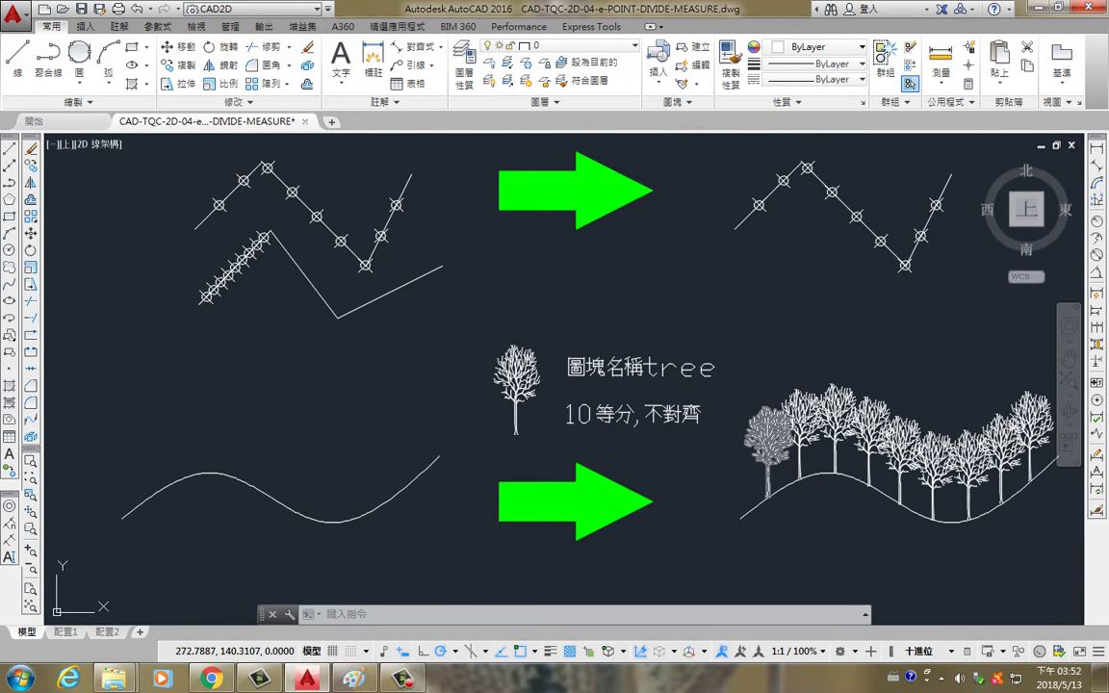
pyautogui.moveTo(458, 372); pyautogui.dragTo(371, 347, button='middle')
pyautogui.scroll(2, 598, 371)
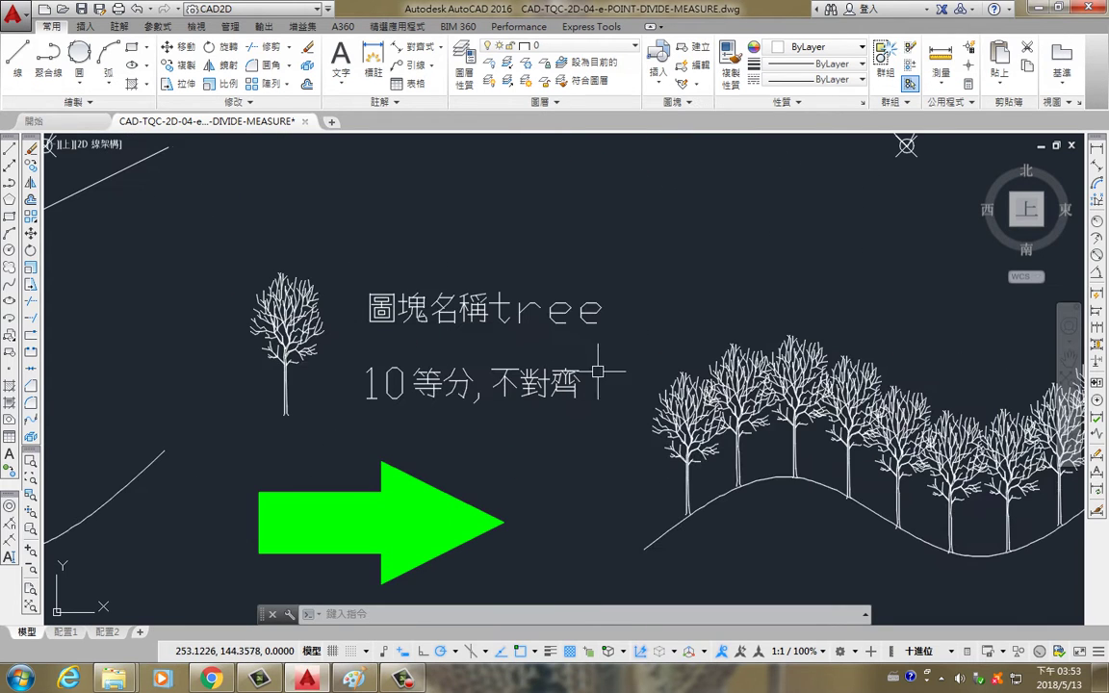
pyautogui.scroll(-2, 701, 390)
pyautogui.moveTo(771, 472); pyautogui.dragTo(684, 467, button='middle')
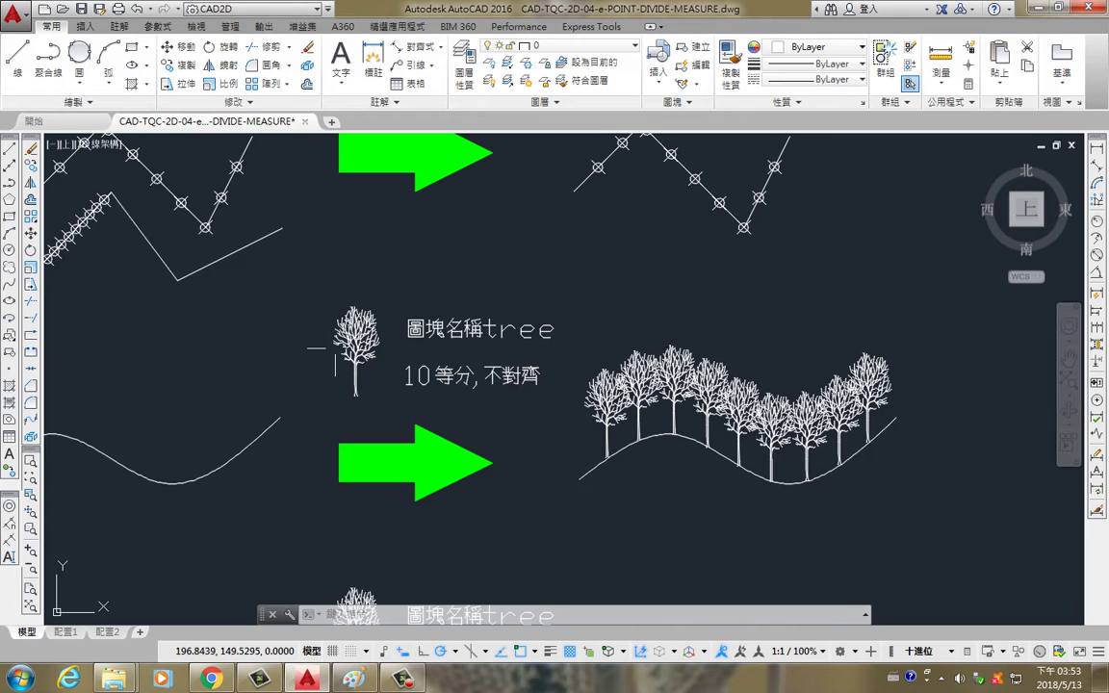
pyautogui.scroll(2, 309, 321)
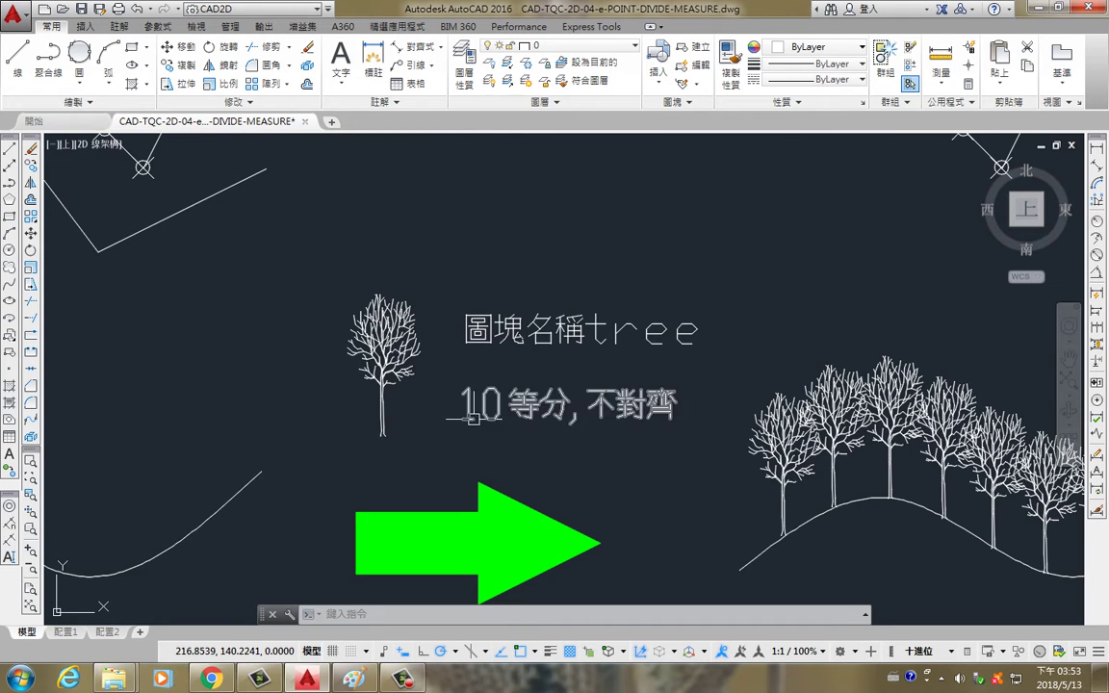
pyautogui.scroll(2, 403, 395)
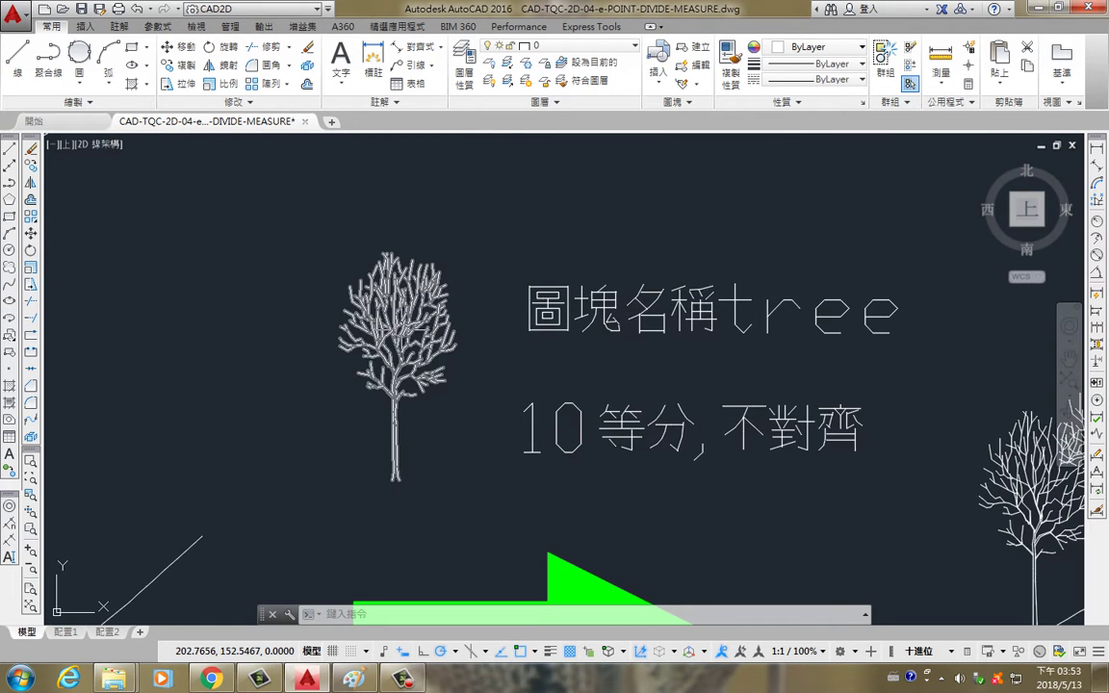
# Inspect the single tree block, then pan and zoom to the bare wave curve on the left.
pyautogui.click(404, 318)
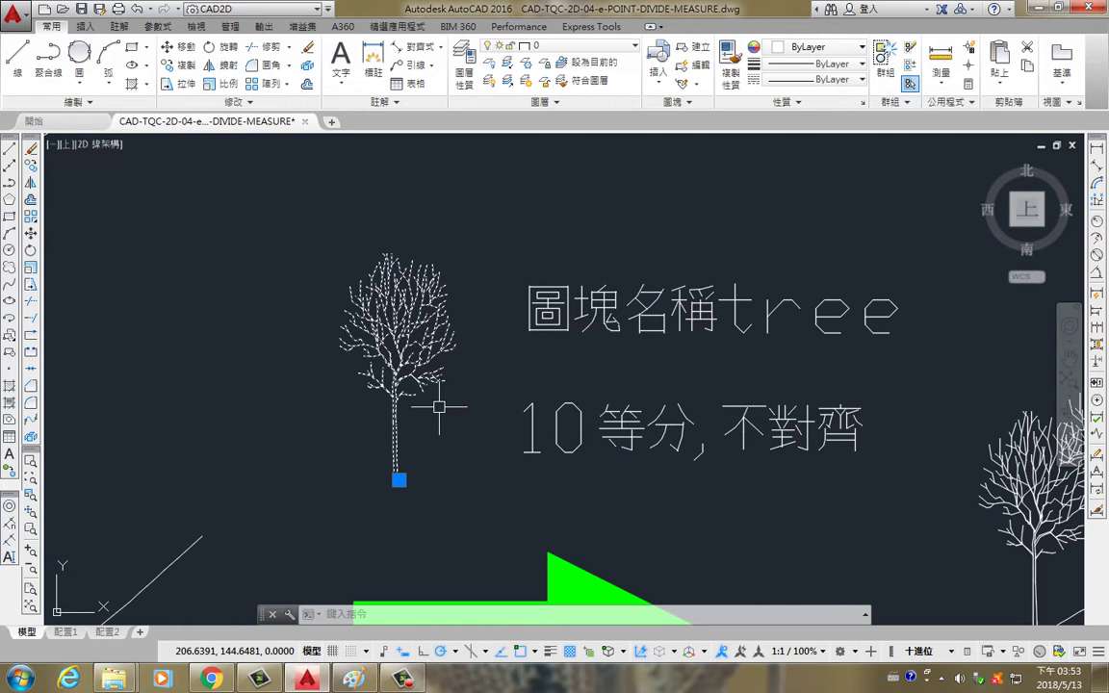
pyautogui.press('Escape')
pyautogui.scroll(-5, 445, 396)
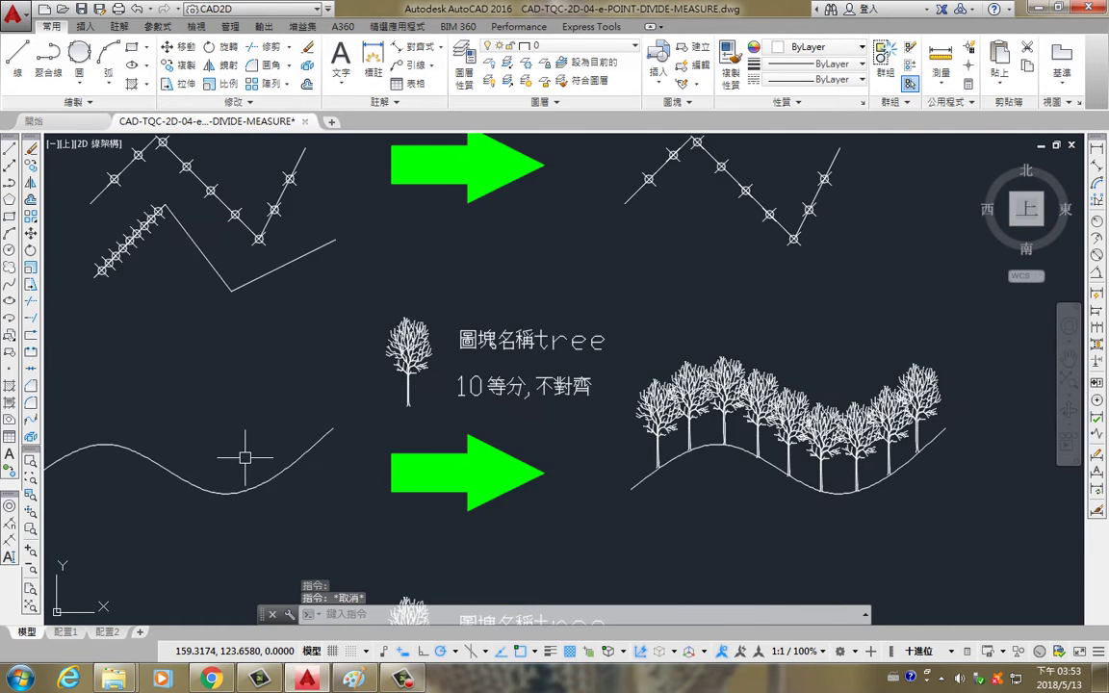
pyautogui.moveTo(242, 458); pyautogui.dragTo(448, 414, button='middle')
pyautogui.moveTo(359, 408); pyautogui.dragTo(404, 400, button='middle')
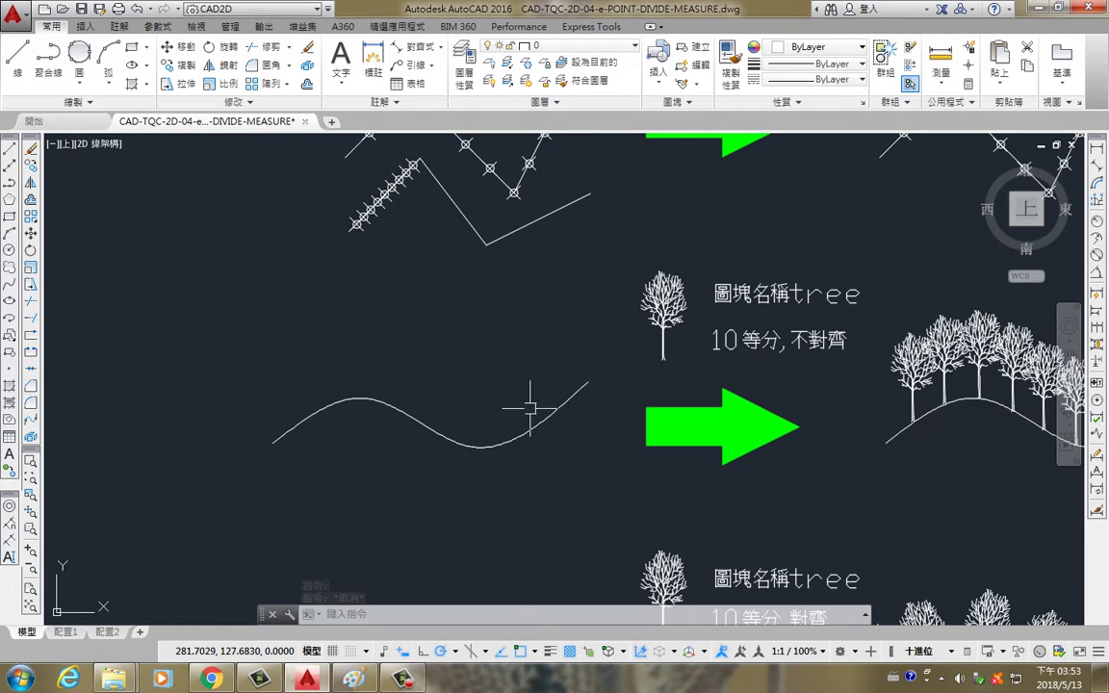
pyautogui.moveTo(260, 372); pyautogui.dragTo(181, 391, button='middle')
pyautogui.moveTo(741, 365); pyautogui.dragTo(581, 364, button='middle')
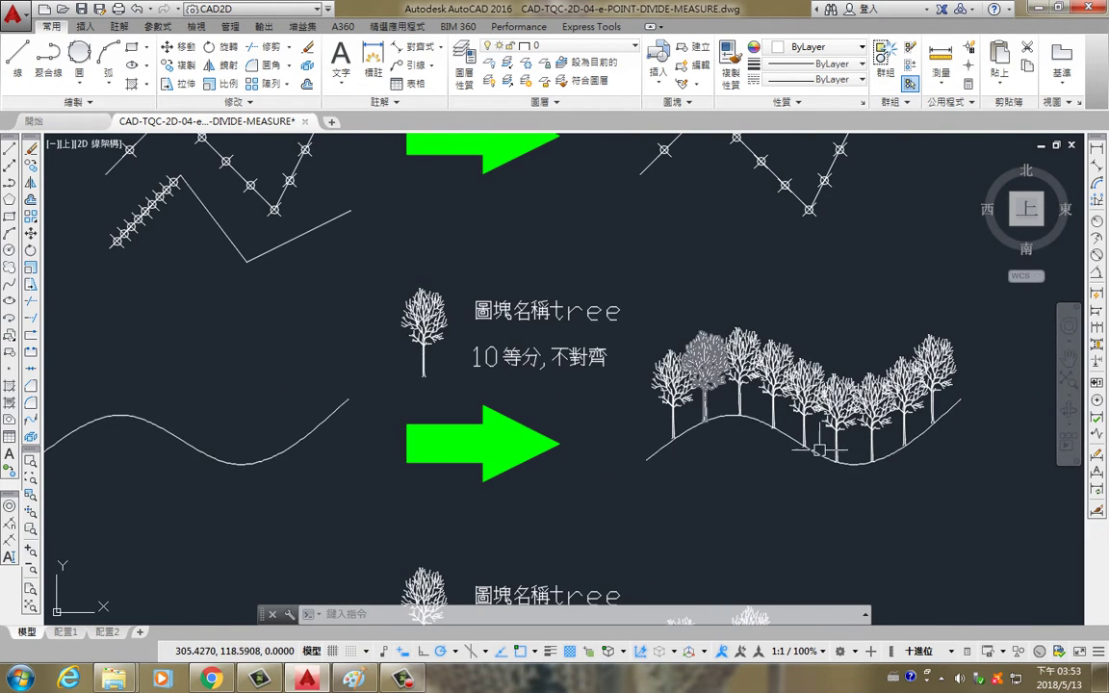
pyautogui.moveTo(144, 370); pyautogui.dragTo(408, 359, button='middle')
pyautogui.scroll(2, 412, 354)
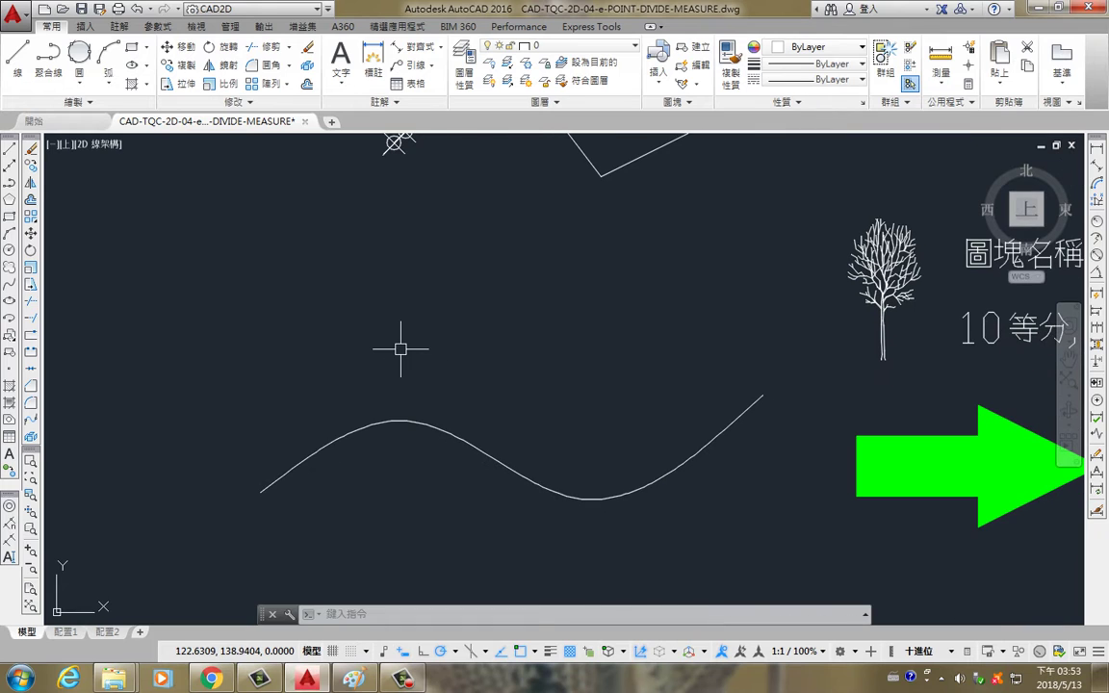
# Use DIV with block 'tree', aligned, to split the wave curve into 10 equal parts.
pyautogui.write('DIvb')
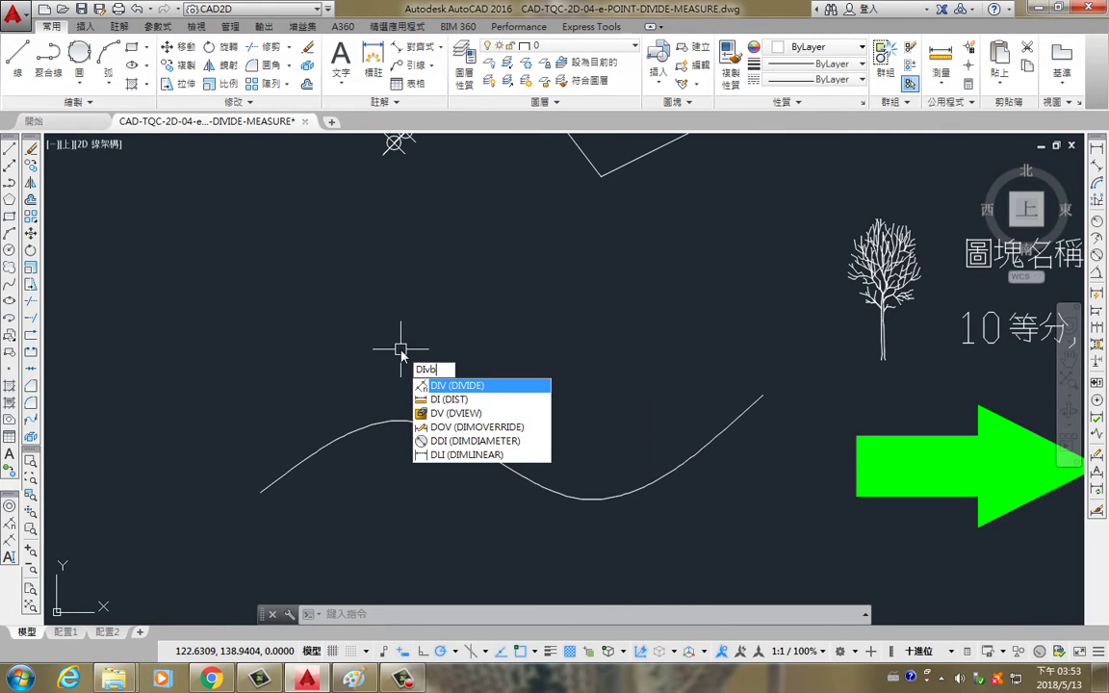
pyautogui.press('Return')
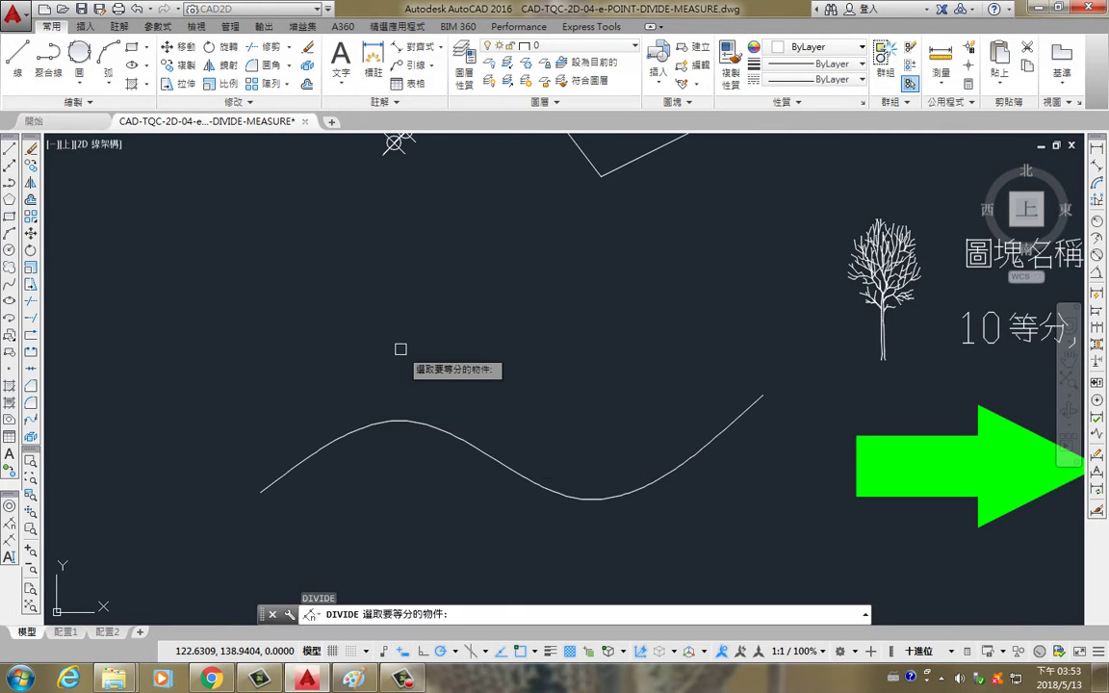
pyautogui.click(301, 462)
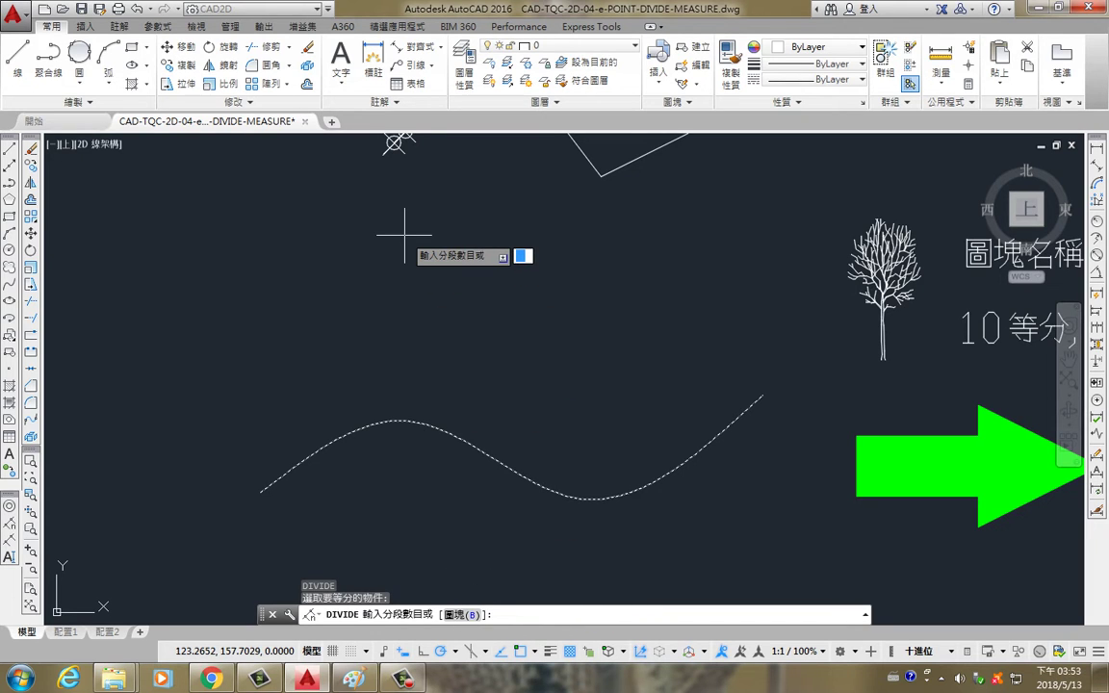
pyautogui.write('b')
pyautogui.press('Return')
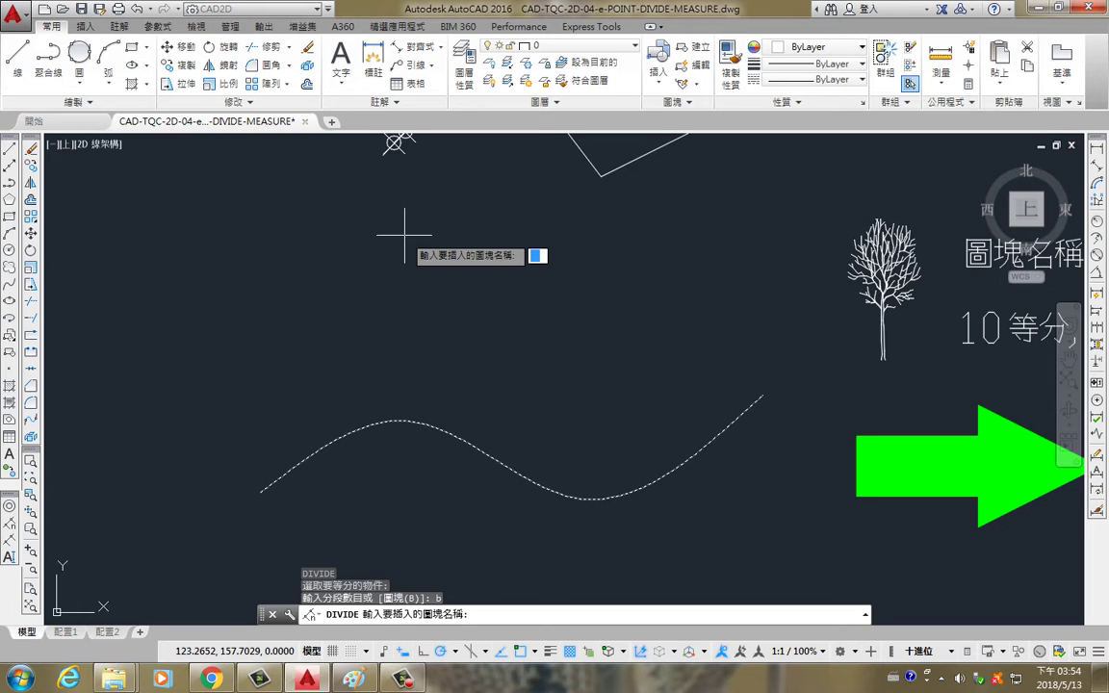
pyautogui.moveTo(632, 284); pyautogui.dragTo(507, 290, button='middle')
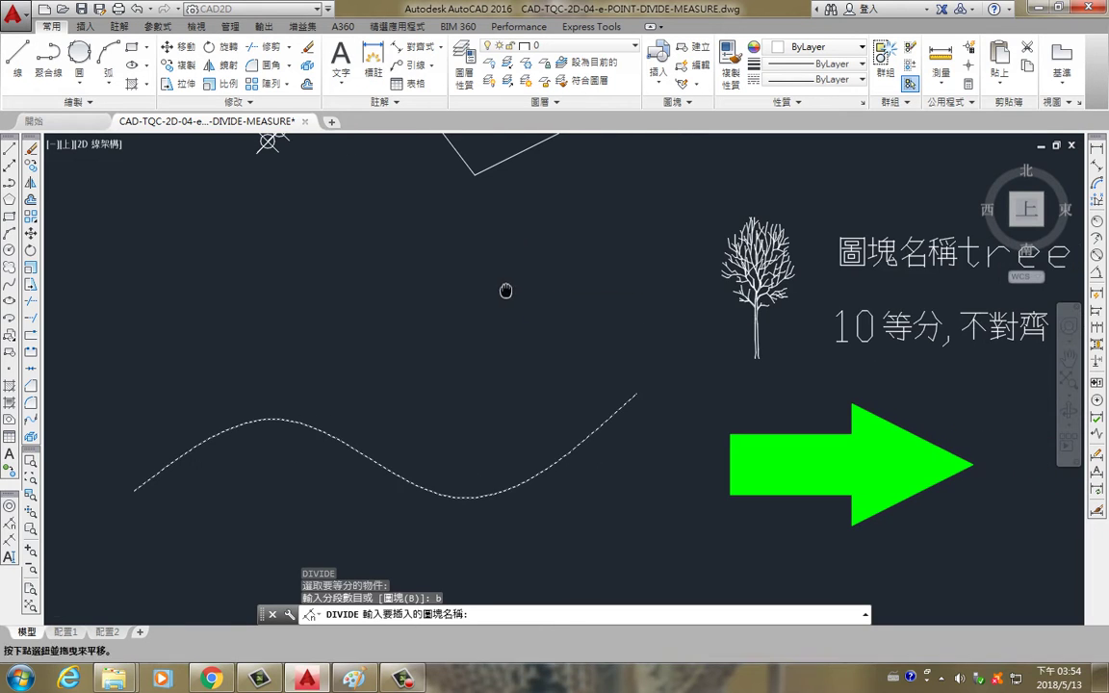
pyautogui.moveTo(424, 286); pyautogui.dragTo(498, 285, button='middle')
pyautogui.write('tree')
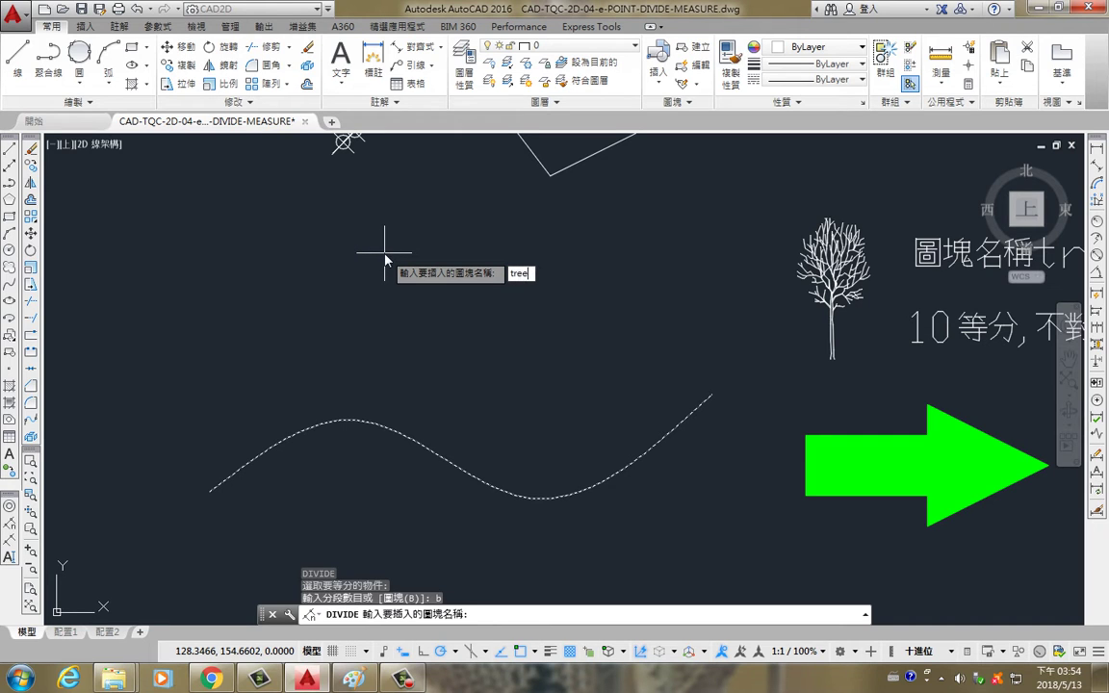
pyautogui.press('Return')
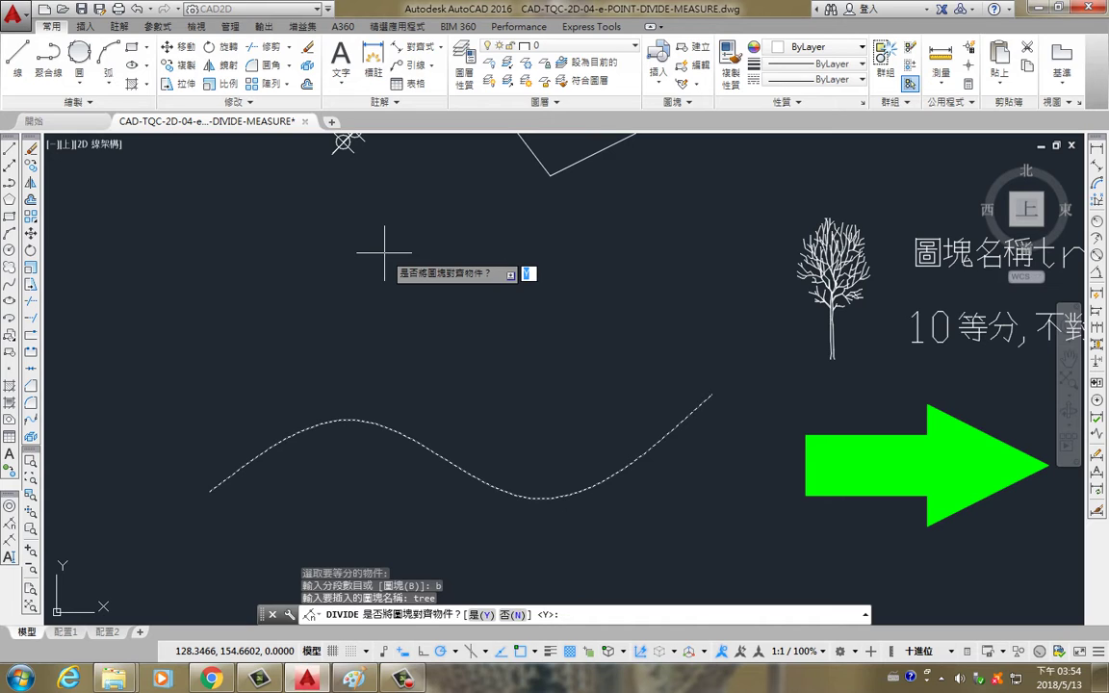
pyautogui.press('Return')
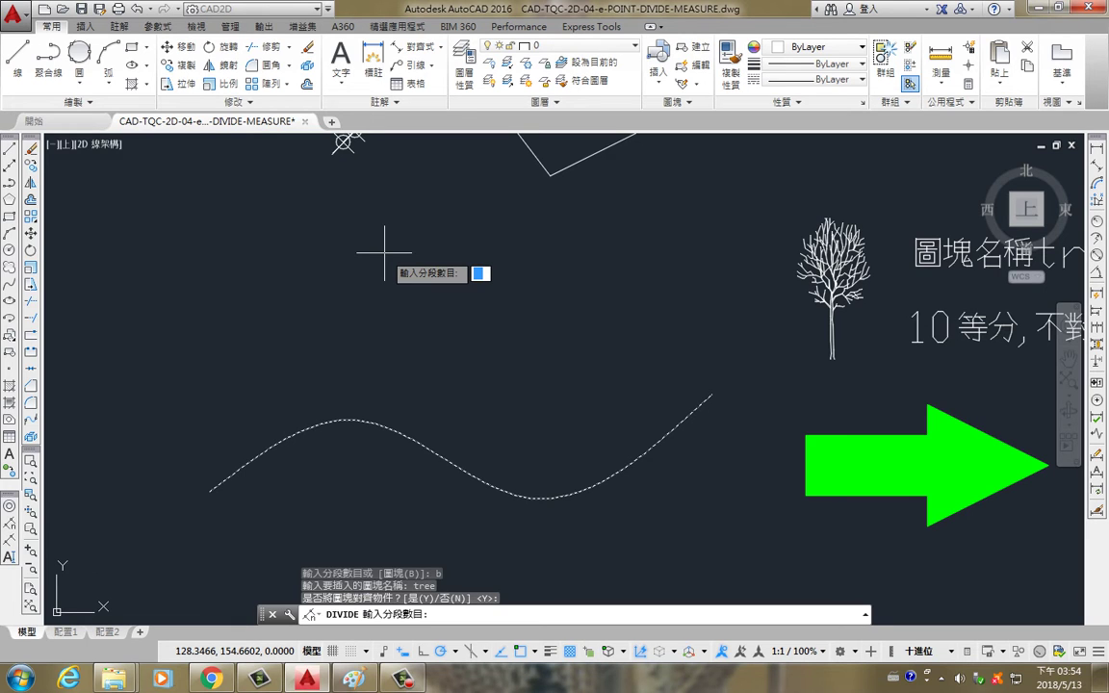
pyautogui.write('10')
pyautogui.press('Return')
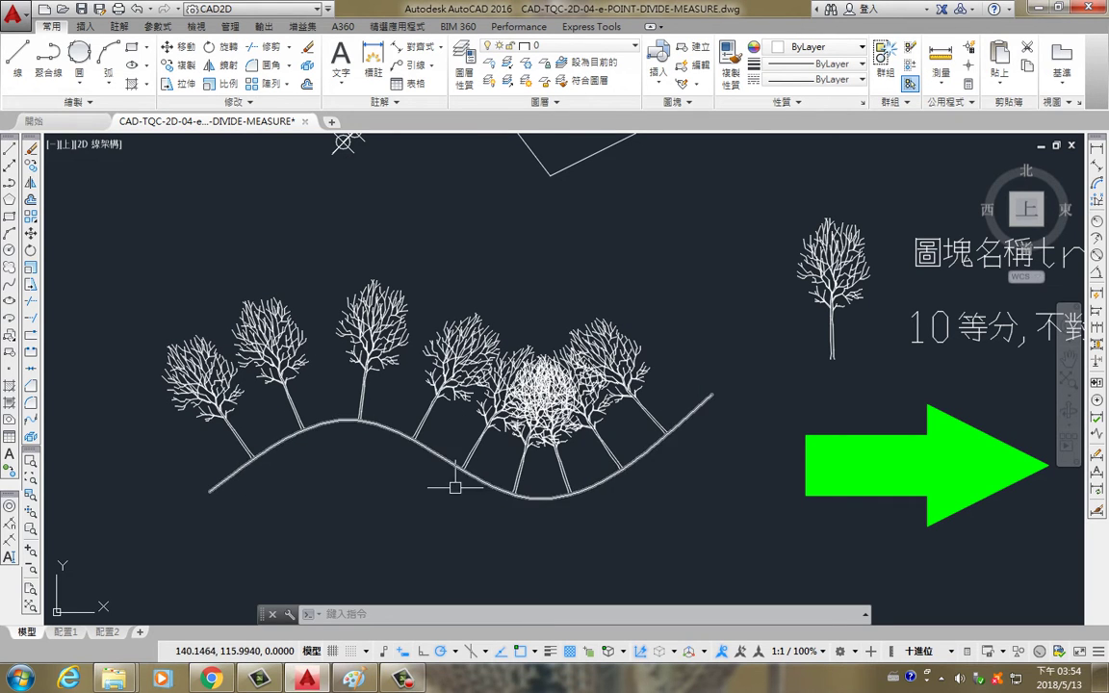
pyautogui.moveTo(370, 482)
pyautogui.mouseDown(button='middle')
pyautogui.moveTo(348, 439)
pyautogui.moveTo(469, 371)
pyautogui.mouseUp(button='middle')
# Undo the aligned trees and redivide the curve into 10 parts with upright, unaligned 'tree' blocks.
pyautogui.hotkey('ctrl', 'z')
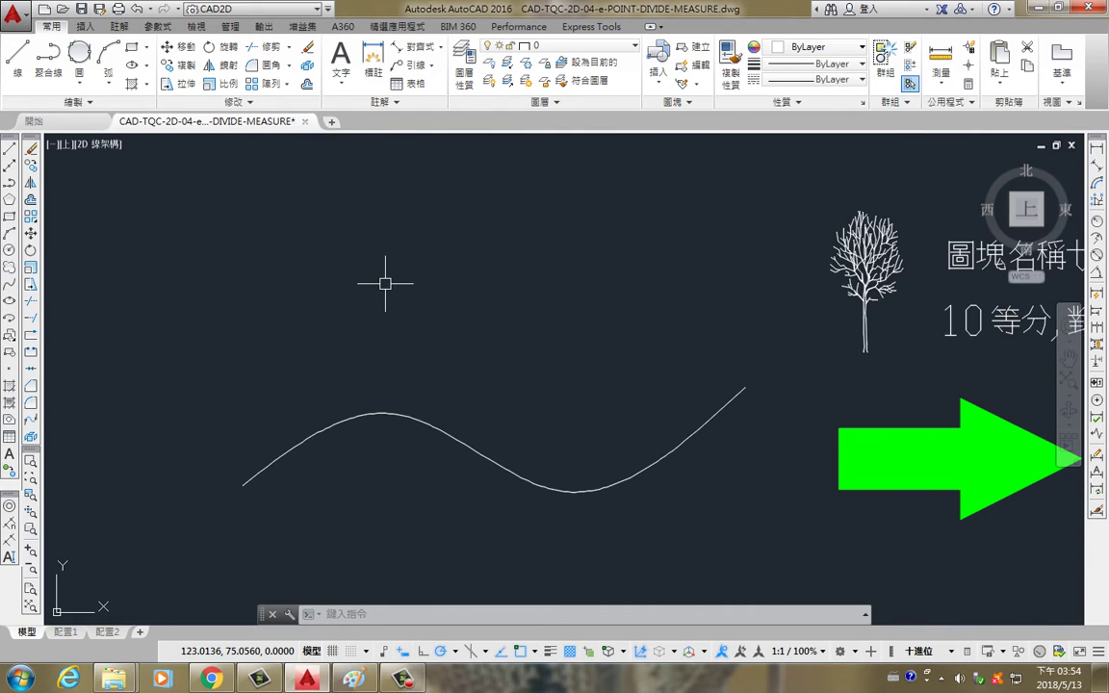
pyautogui.write('div')
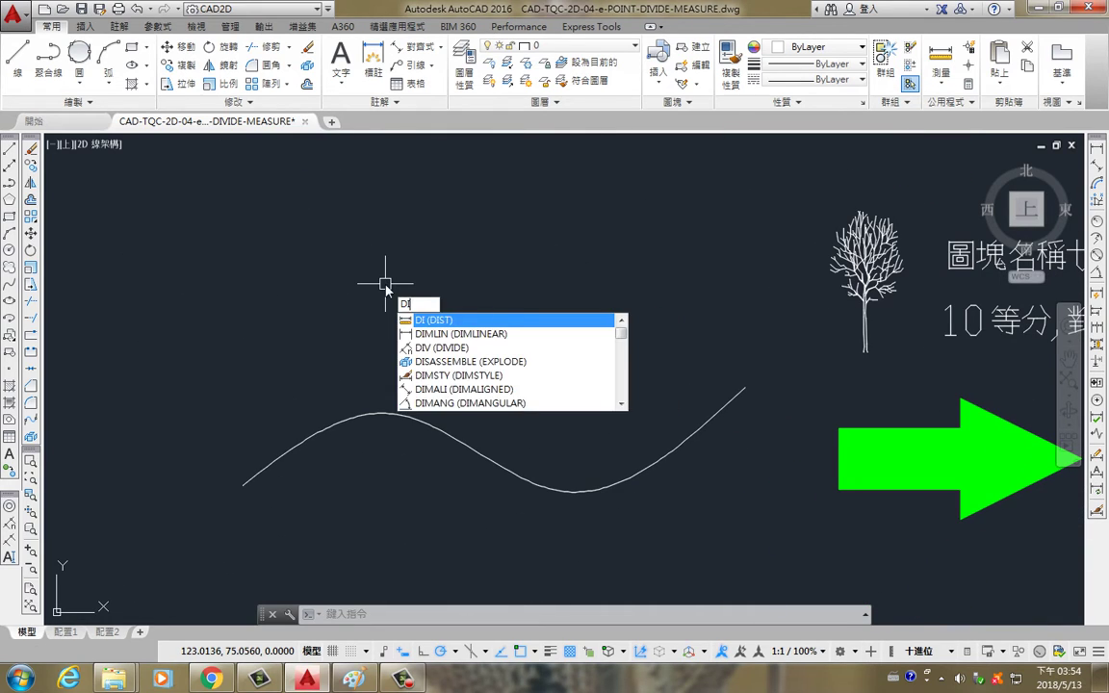
pyautogui.press('Return')
pyautogui.click(245, 479)
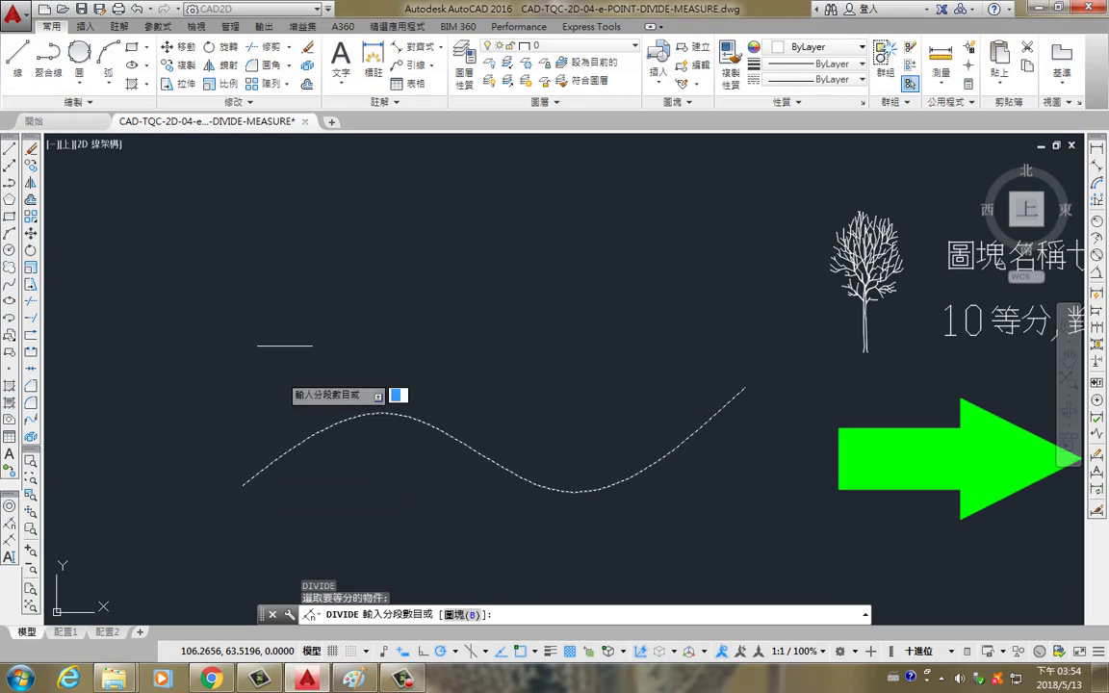
pyautogui.write('b')
pyautogui.press('Return')
pyautogui.write('tr')
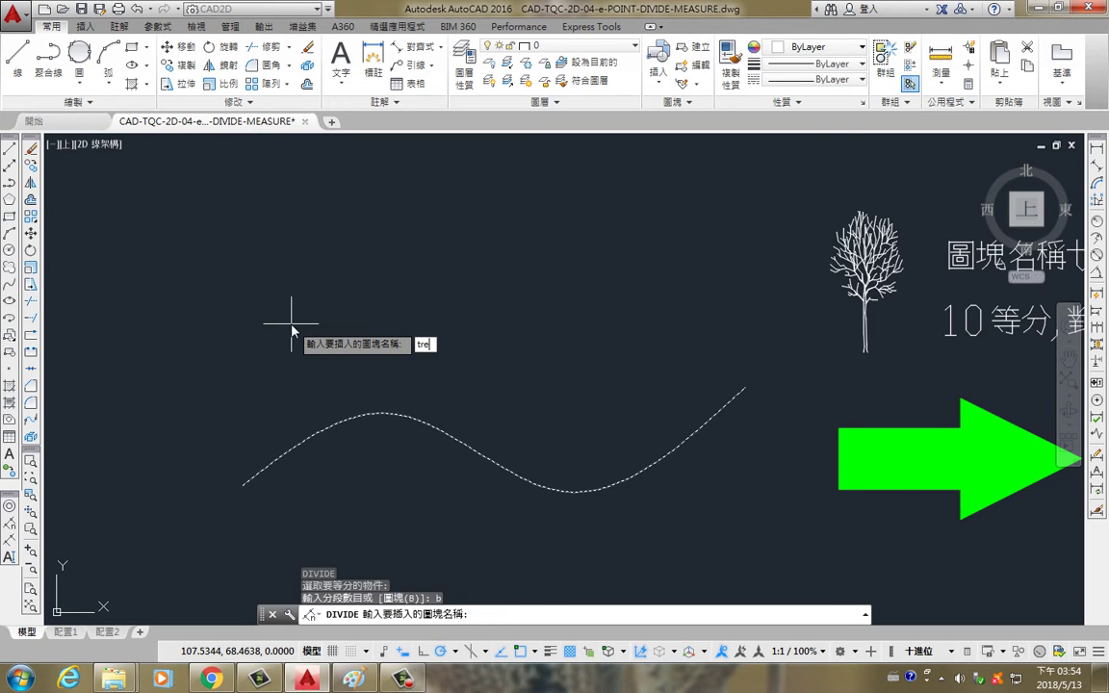
pyautogui.write('ee')
pyautogui.press('Return')
pyautogui.write('n')
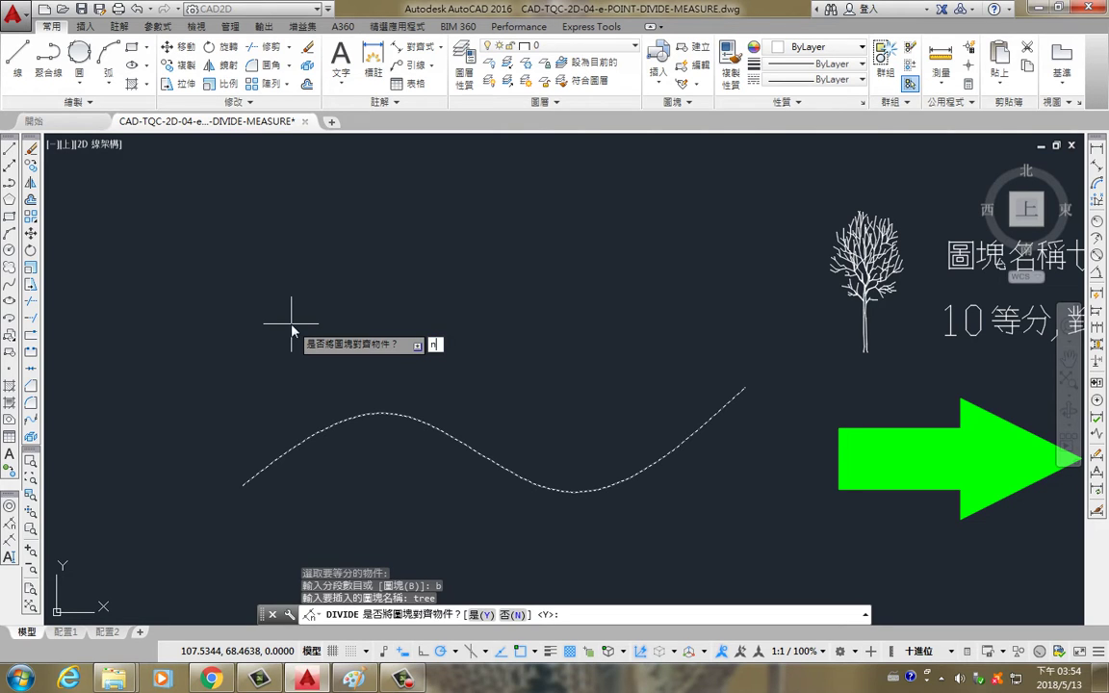
pyautogui.press('Return')
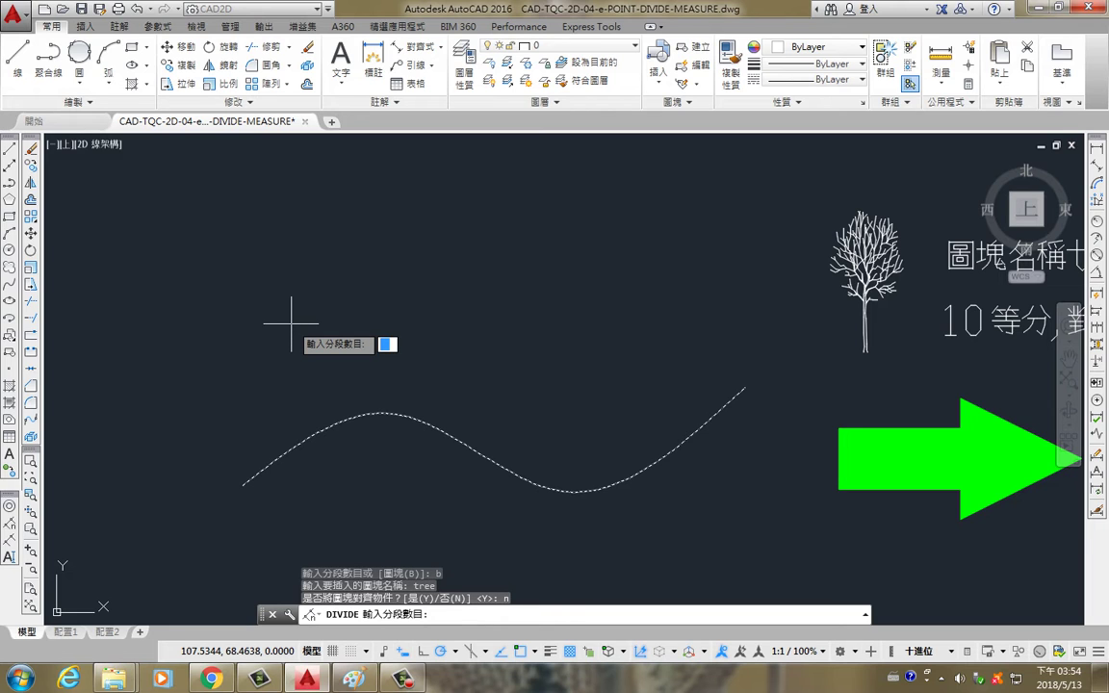
pyautogui.write('10')
pyautogui.press('Return')
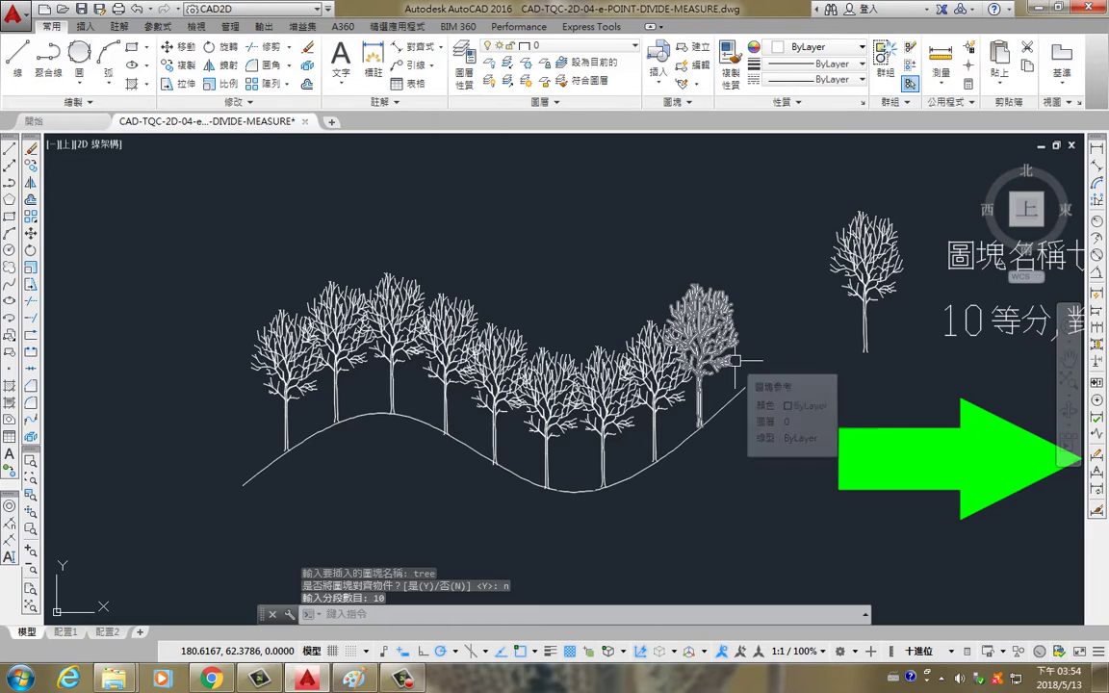
pyautogui.scroll(5, 224, 478)
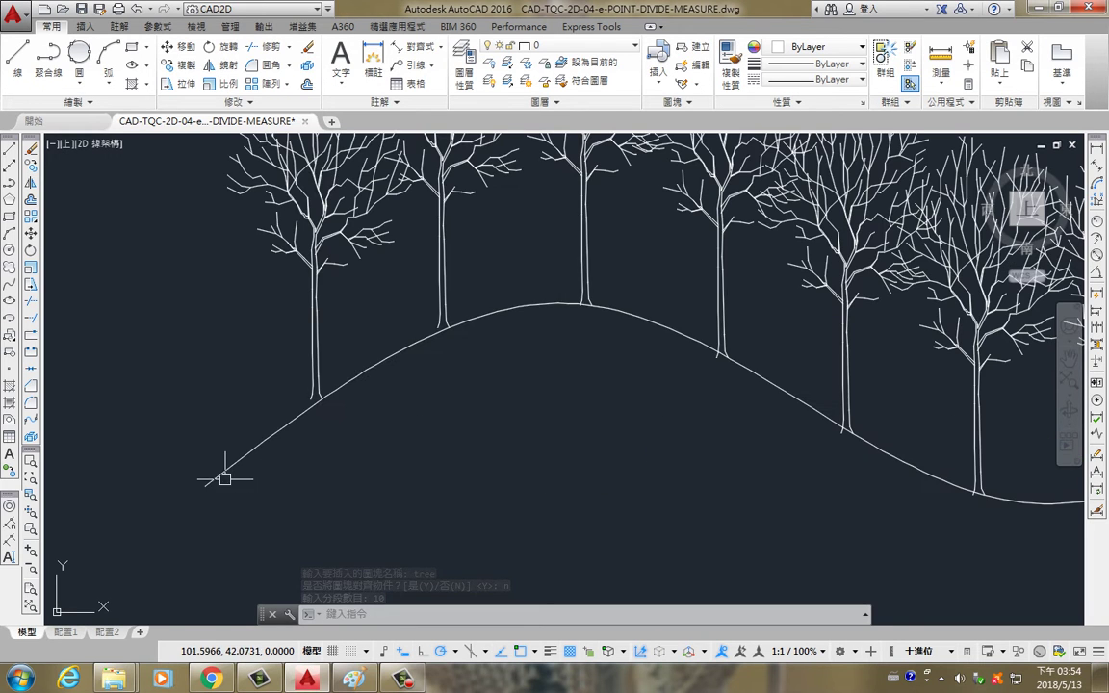
pyautogui.scroll(5, 302, 430)
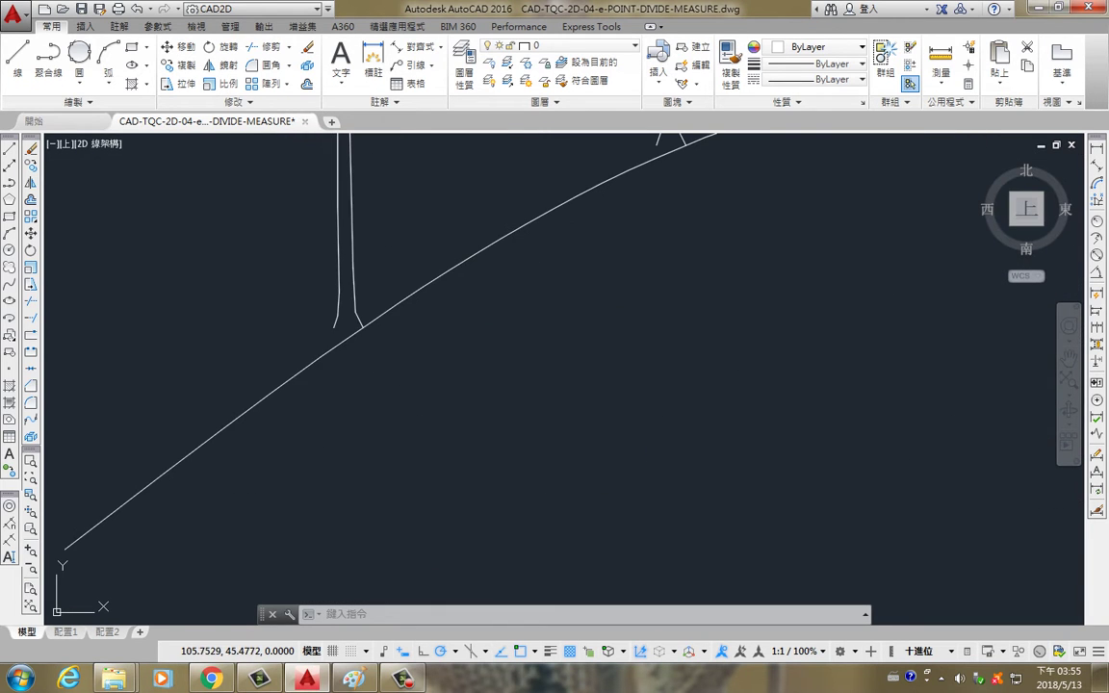
pyautogui.click(355, 272)
pyautogui.moveTo(462, 370); pyautogui.dragTo(507, 316, button='middle')
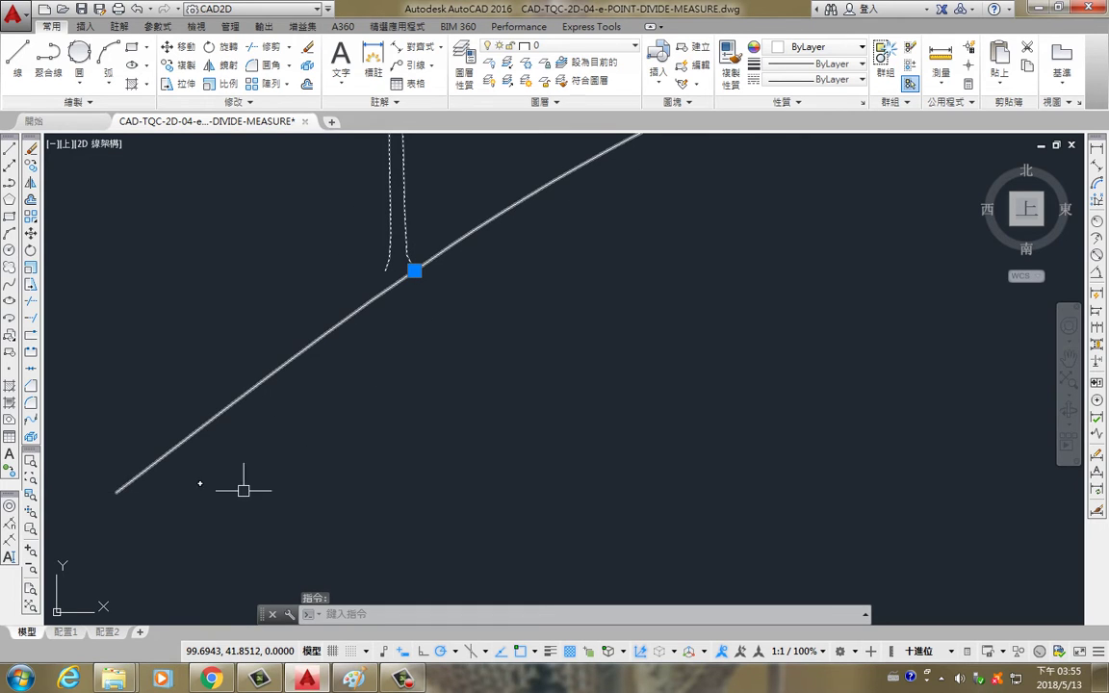
pyautogui.scroll(-2, 523, 408)
pyautogui.press('Escape')
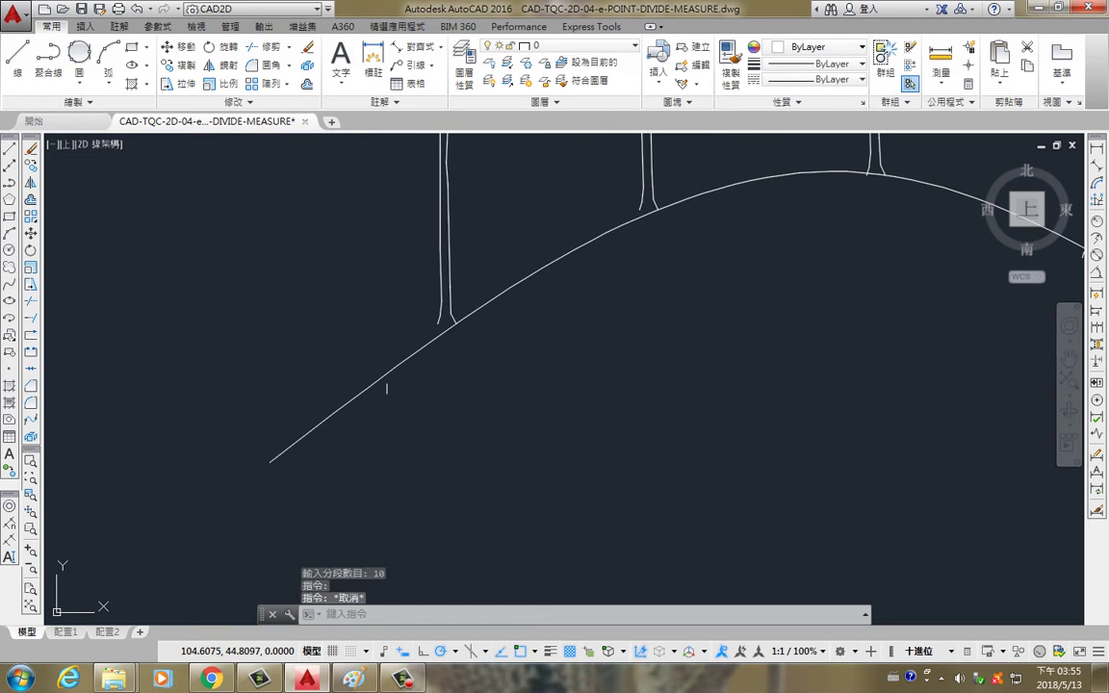
pyautogui.click(446, 278)
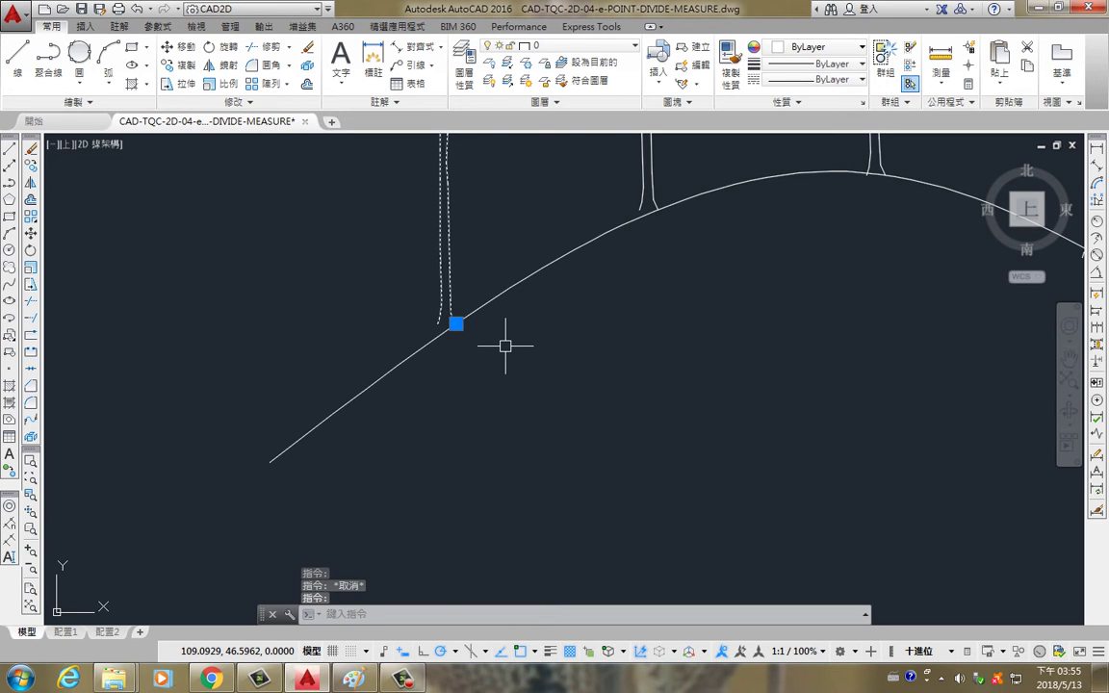
pyautogui.scroll(-2, 504, 346)
pyautogui.scroll(-2, 504, 346)
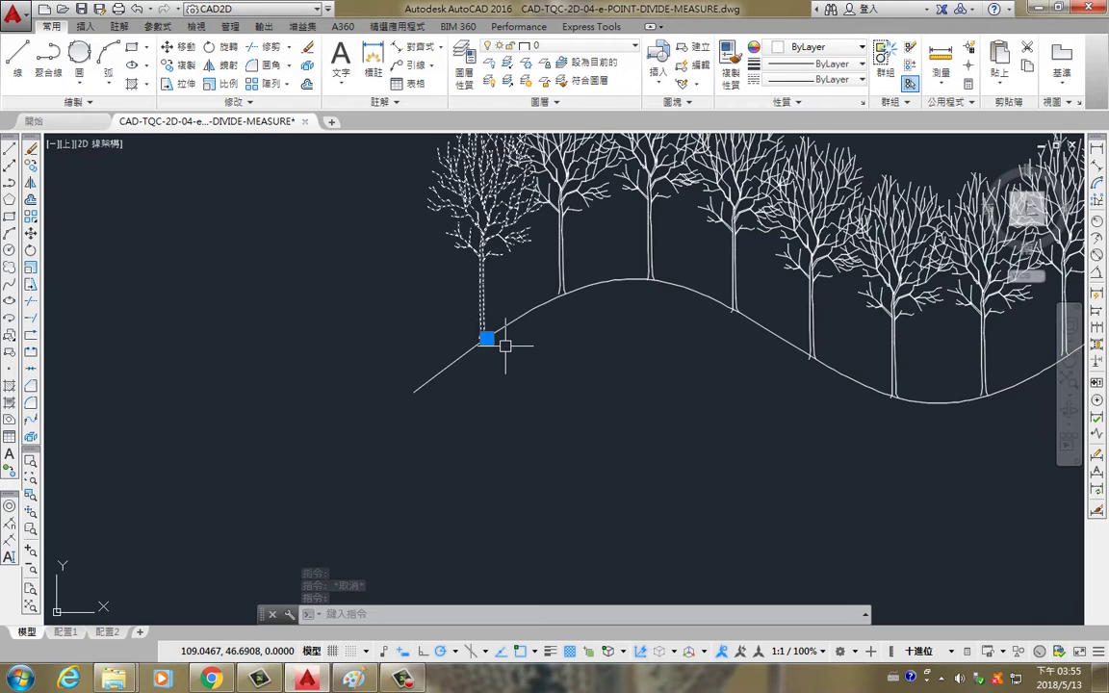
pyautogui.moveTo(555, 282); pyautogui.dragTo(449, 338, button='middle')
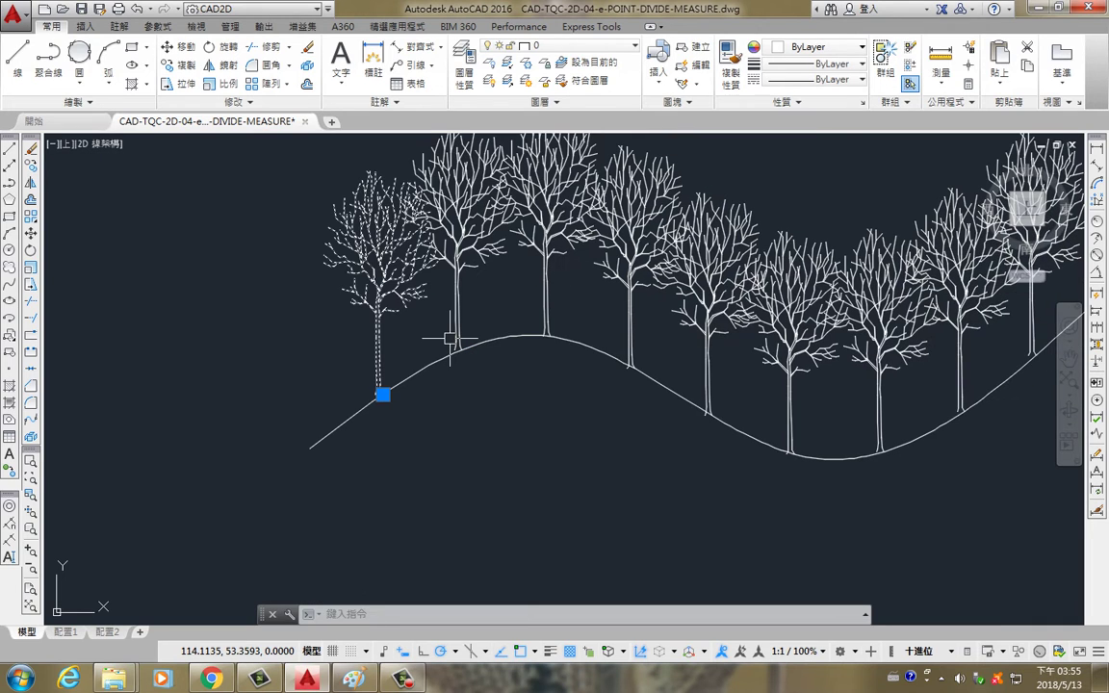
# Pan and zoom over to the next plain wavy curve near the 間距10,不對齊 example.
pyautogui.press('Escape')
pyautogui.scroll(-4, 392, 425)
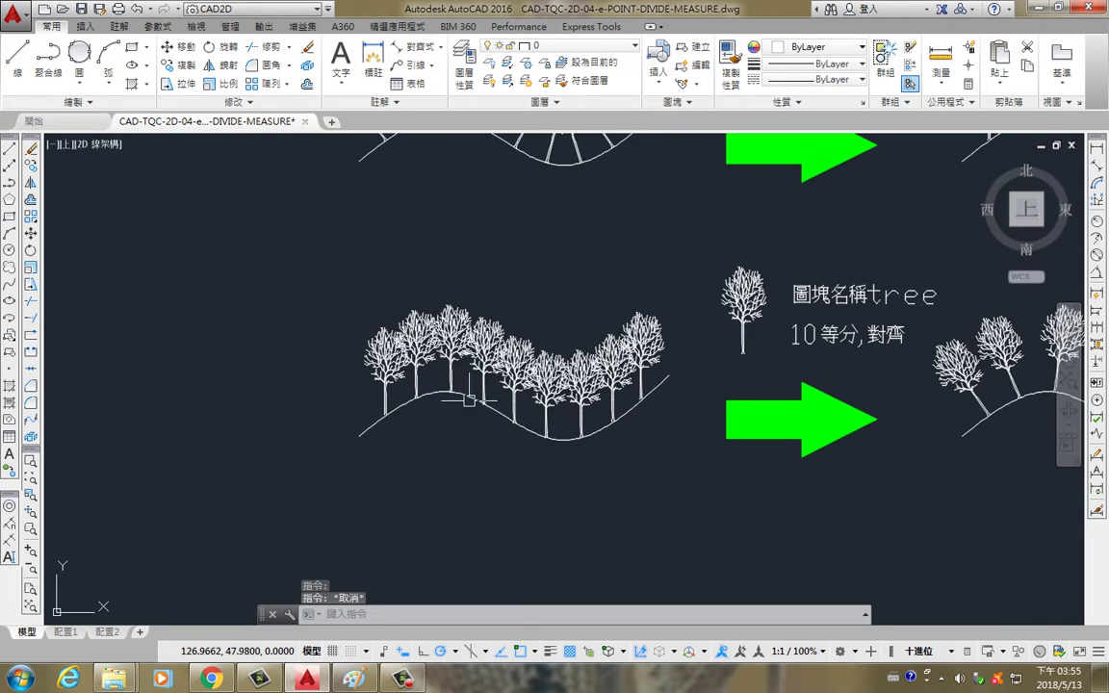
pyautogui.moveTo(770, 281); pyautogui.dragTo(82, 465, button='middle')
pyautogui.moveTo(787, 420); pyautogui.dragTo(482, 420, button='middle')
pyautogui.moveTo(841, 357); pyautogui.dragTo(710, 283, button='middle')
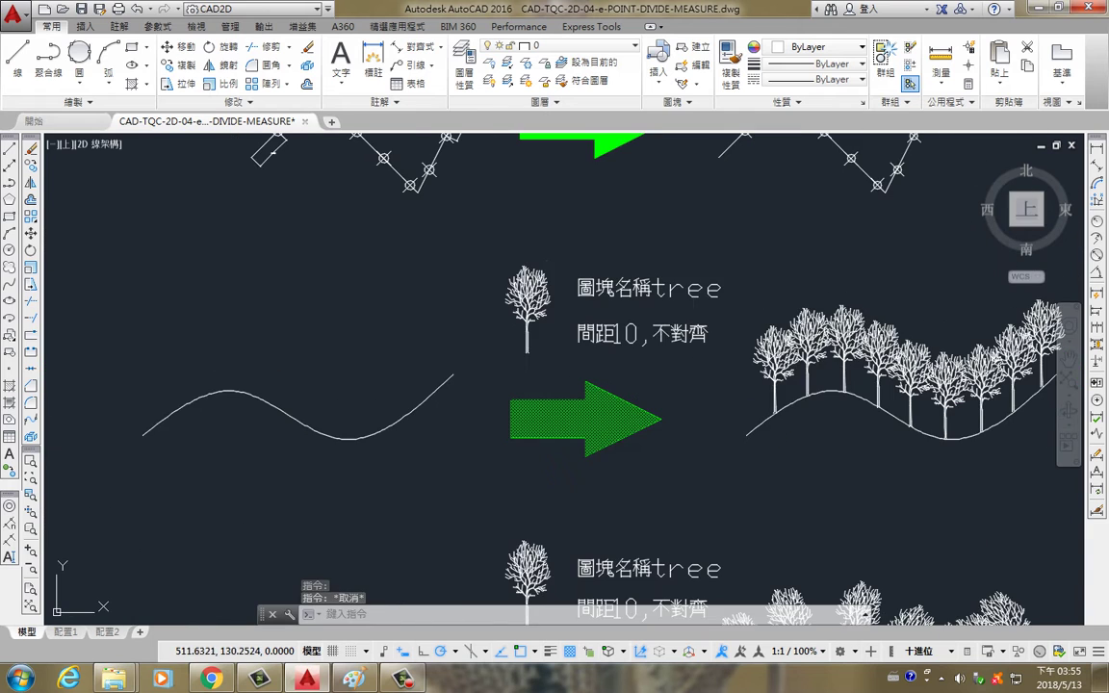
pyautogui.scroll(2, 561, 332)
pyautogui.scroll(2, 561, 332)
pyautogui.scroll(-2, 606, 346)
pyautogui.scroll(-2, 606, 346)
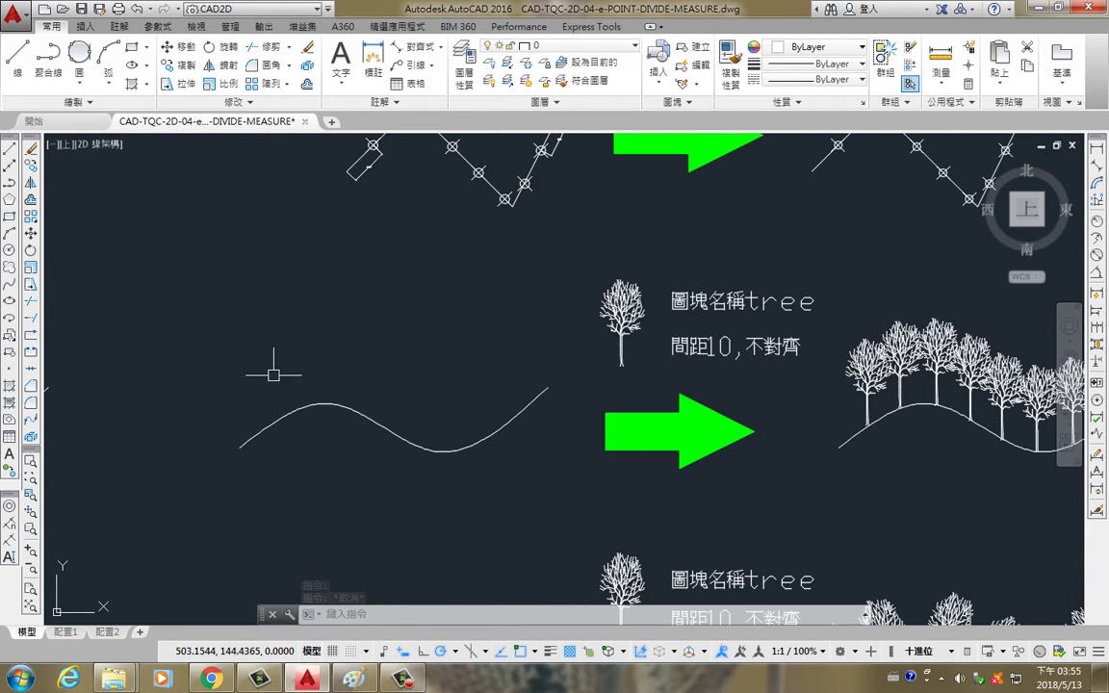
pyautogui.scroll(1, 433, 375)
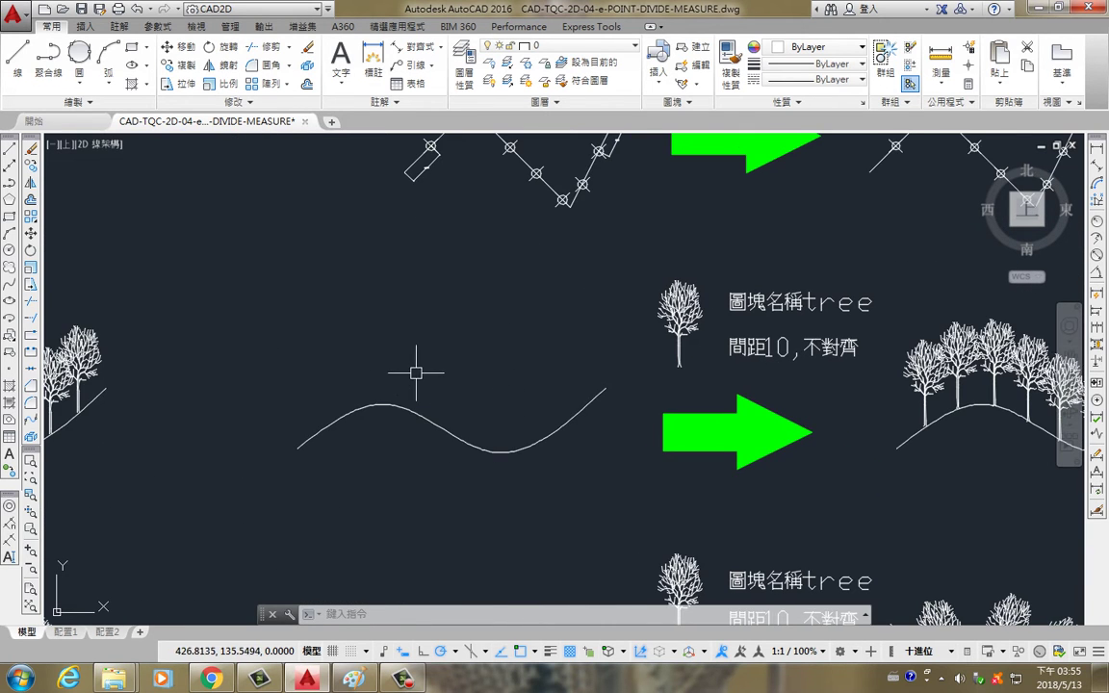
pyautogui.scroll(1, 409, 378)
pyautogui.moveTo(395, 385); pyautogui.dragTo(425, 322, button='middle')
# MEASURE the curve with unaligned 'tree' blocks at a 15-unit spacing.
pyautogui.write('me')
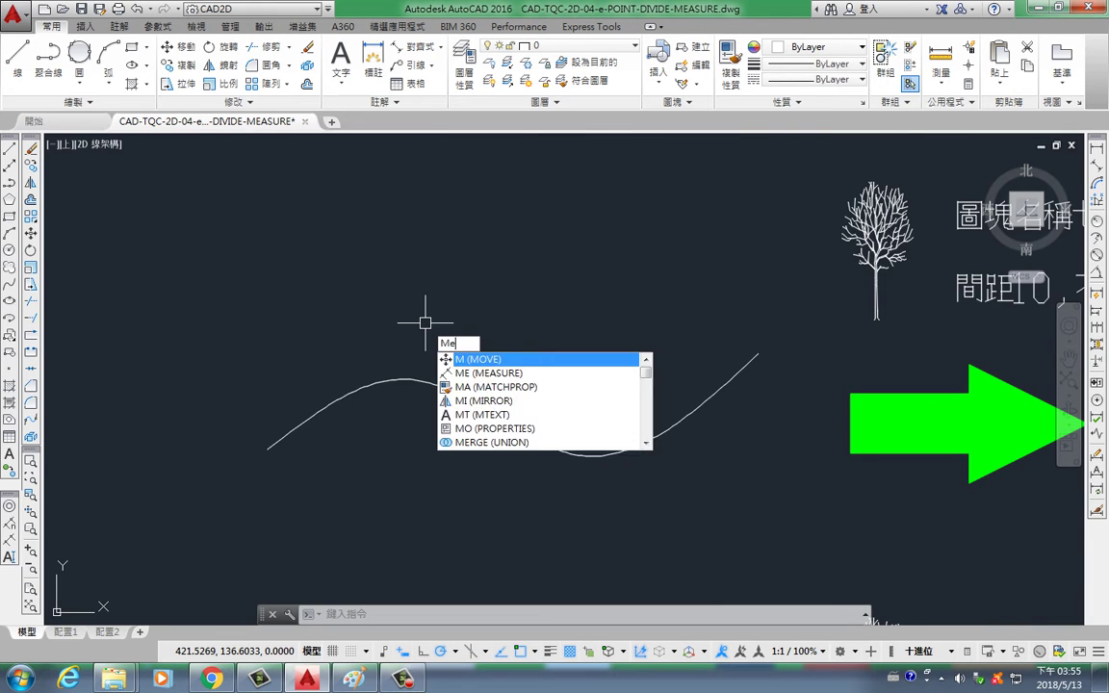
pyautogui.press('Return')
pyautogui.click(301, 420)
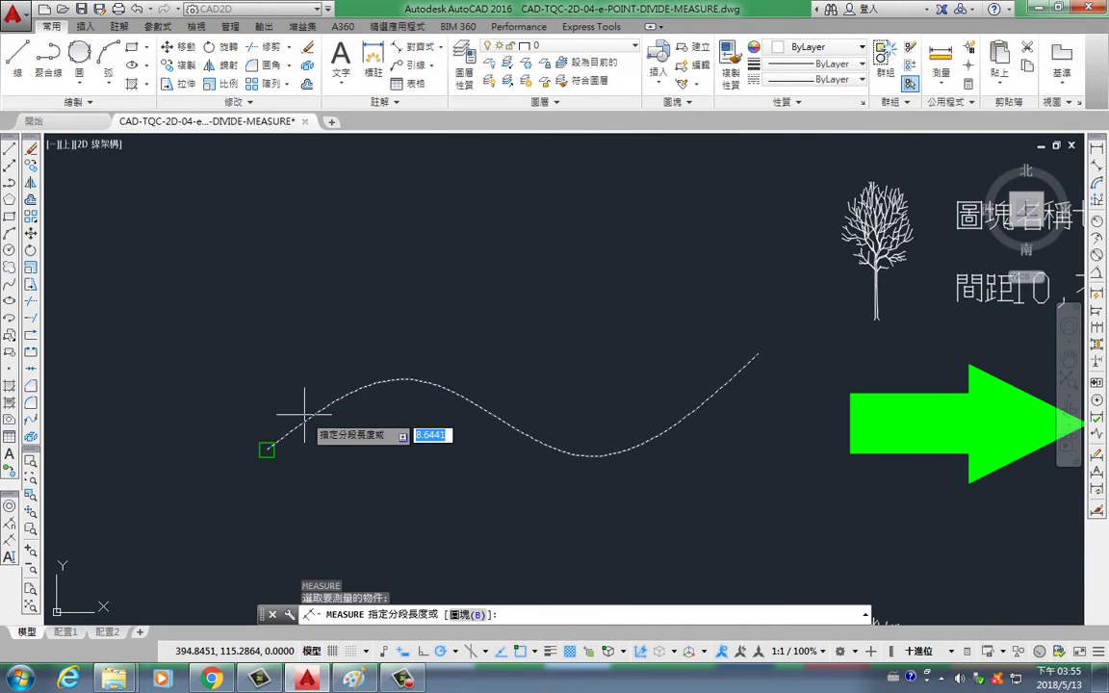
pyautogui.write('b')
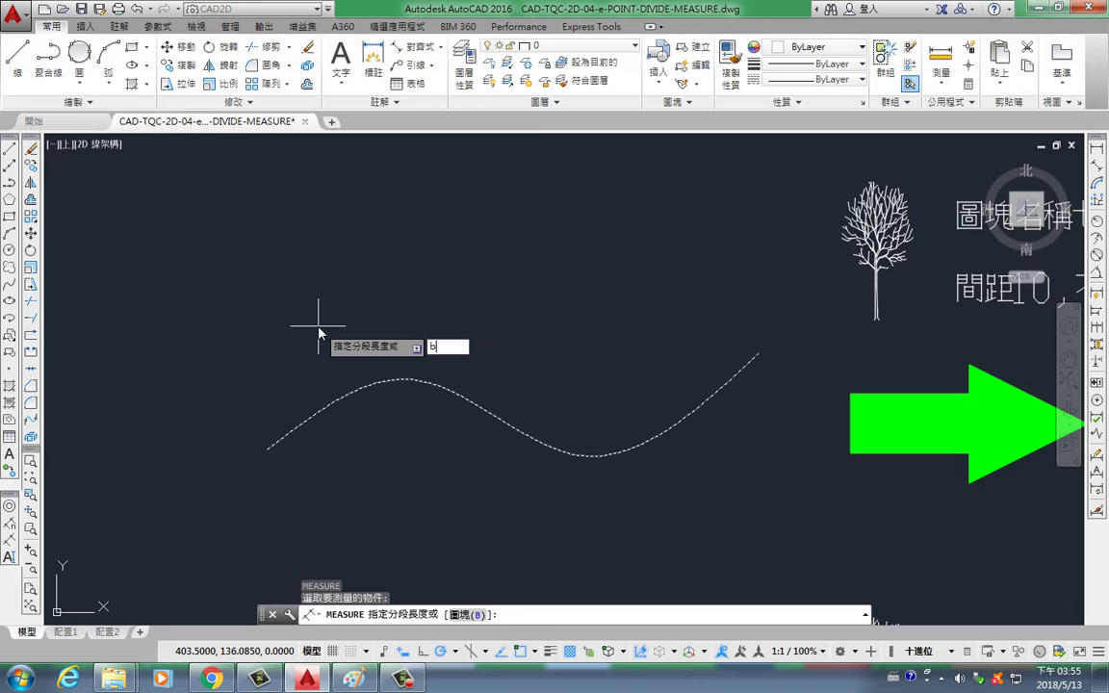
pyautogui.press('Return')
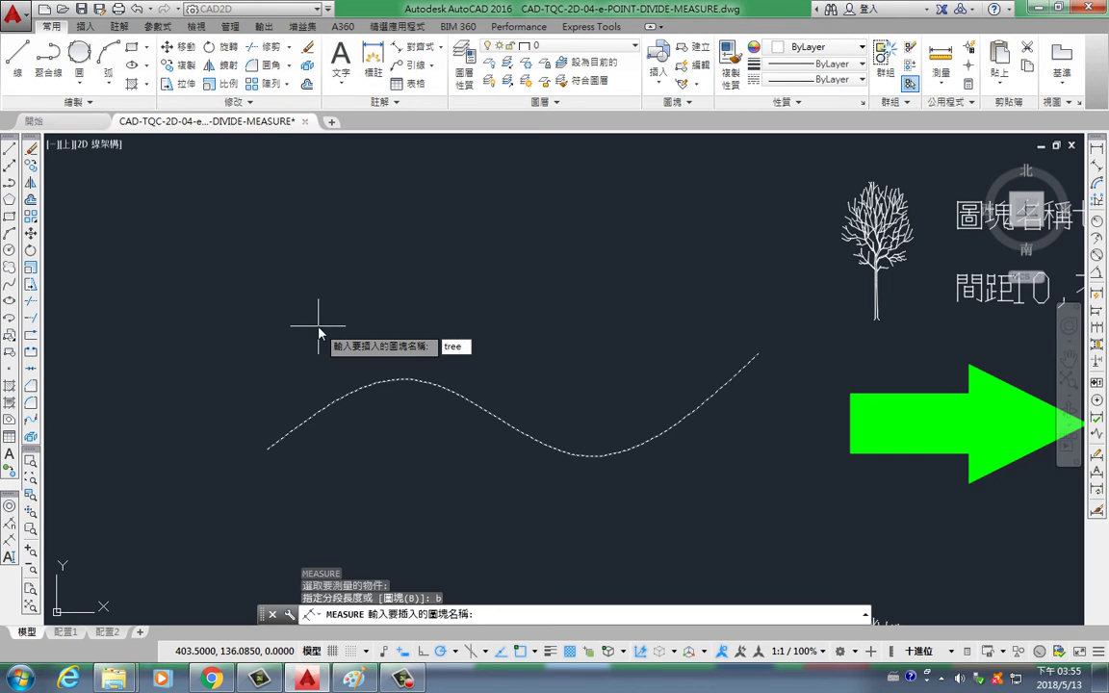
pyautogui.press('Return')
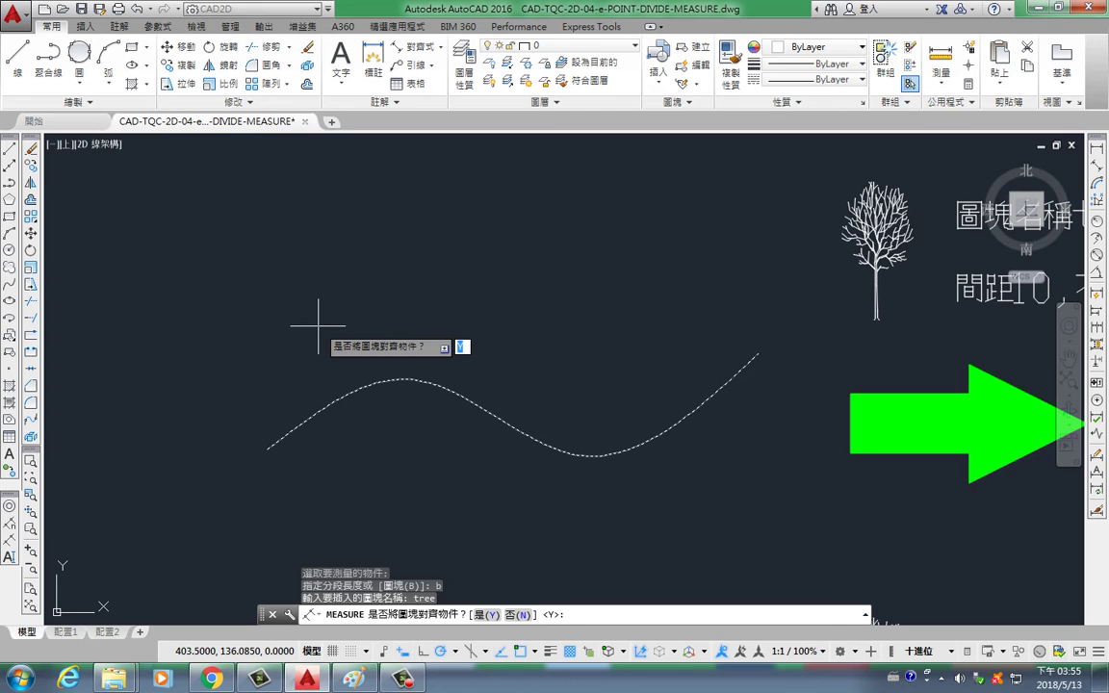
pyautogui.write('n')
pyautogui.press('Return')
pyautogui.press('BackSpace')
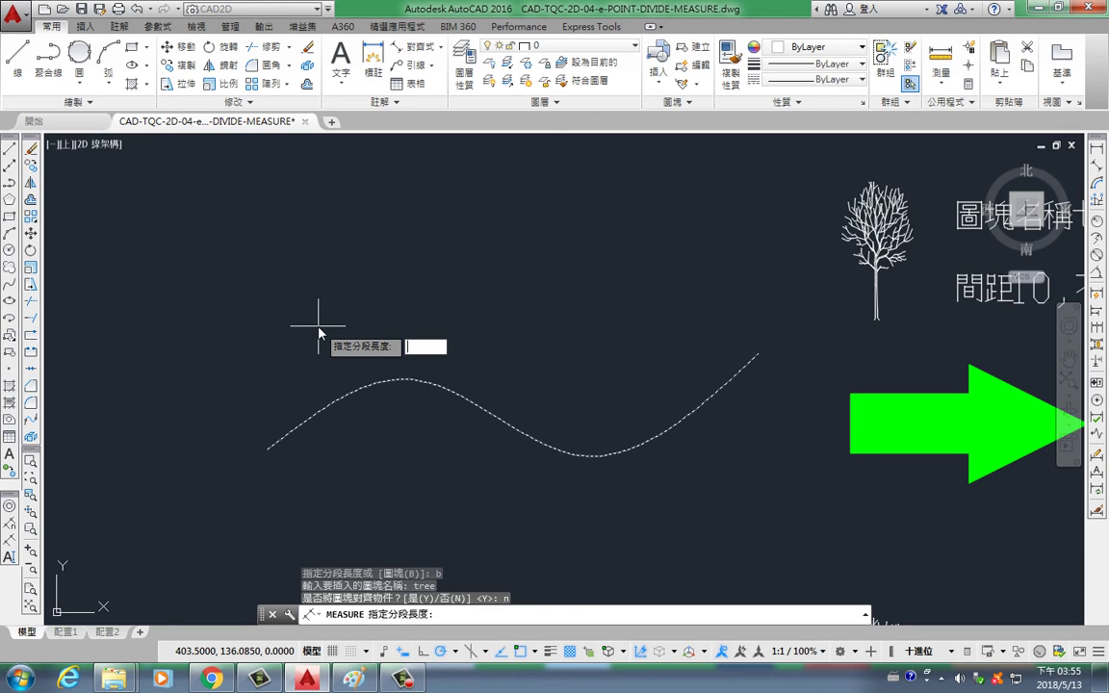
pyautogui.write('15')
pyautogui.press('Return')
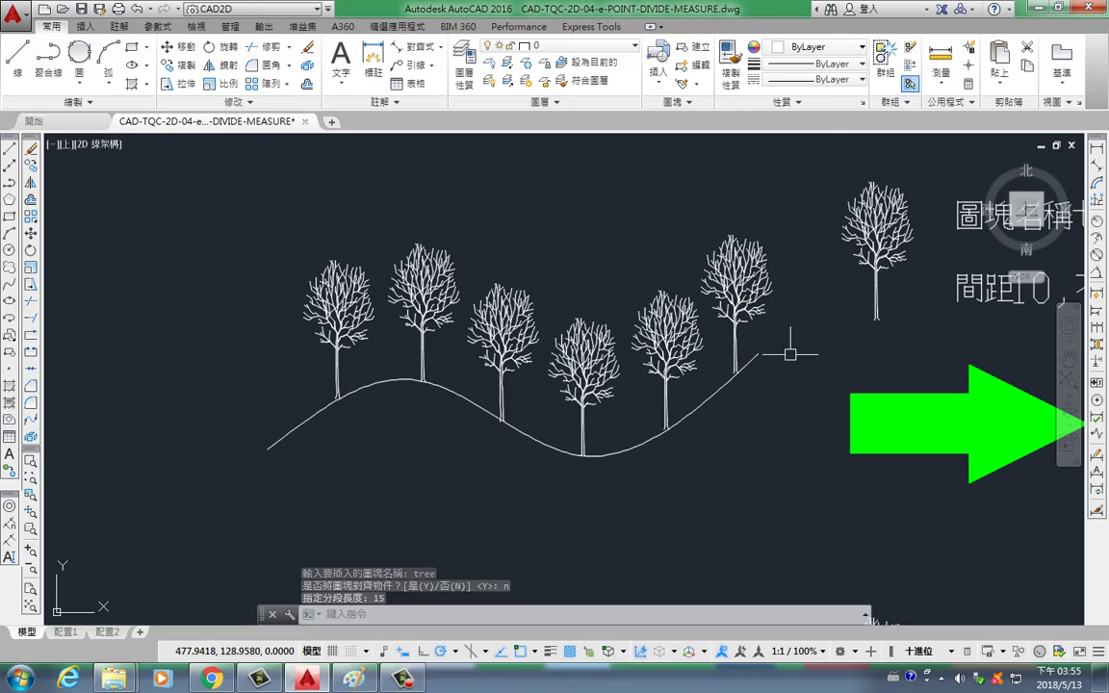
pyautogui.moveTo(786, 354); pyautogui.dragTo(182, 324, button='middle')
pyautogui.moveTo(742, 321)
pyautogui.mouseDown(button='middle')
pyautogui.moveTo(432, 318)
pyautogui.moveTo(439, 350)
pyautogui.mouseUp(button='middle')
pyautogui.moveTo(29, 356); pyautogui.dragTo(421, 366, button='middle')
pyautogui.moveTo(360, 279); pyautogui.dragTo(729, 279, button='middle')
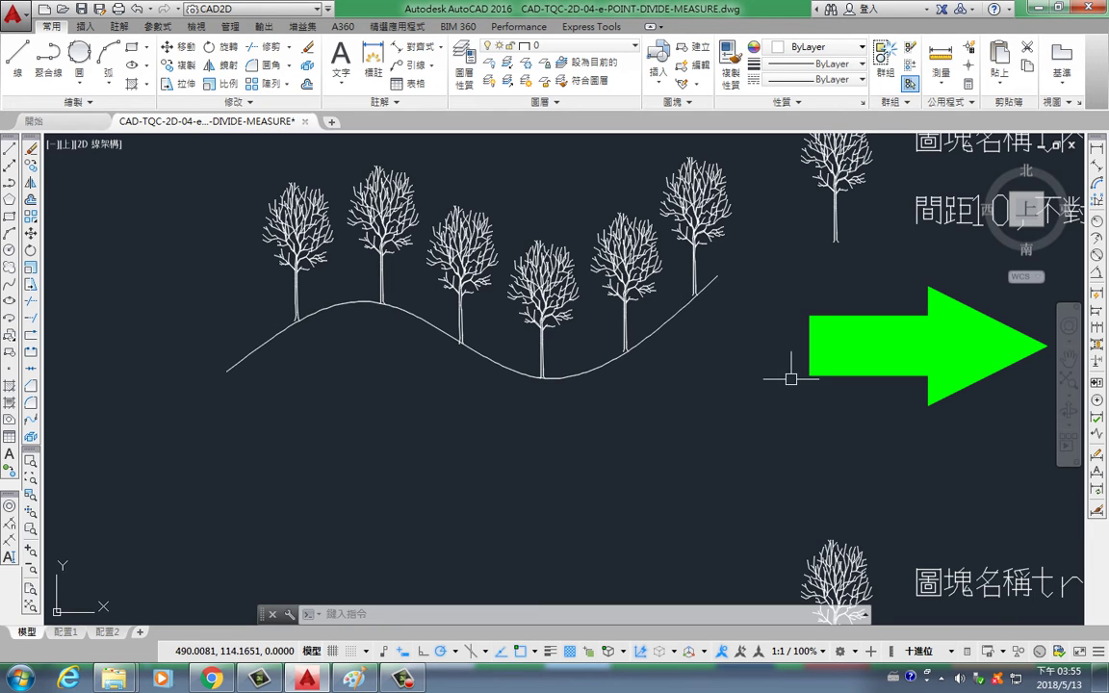
pyautogui.moveTo(754, 288)
pyautogui.mouseDown(button='middle')
pyautogui.moveTo(771, 394)
pyautogui.moveTo(794, 342)
pyautogui.mouseUp(button='middle')
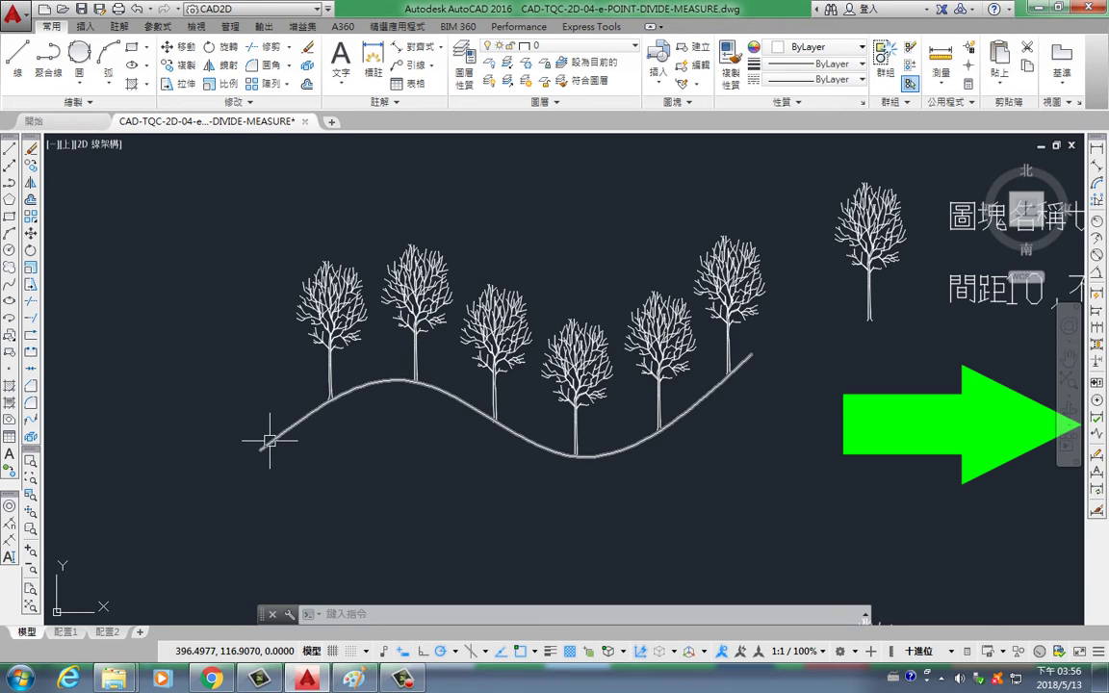
# Copy the leftmost tree to the curve's left end, then undo the tree placements.
pyautogui.click(363, 353)
pyautogui.click(256, 285)
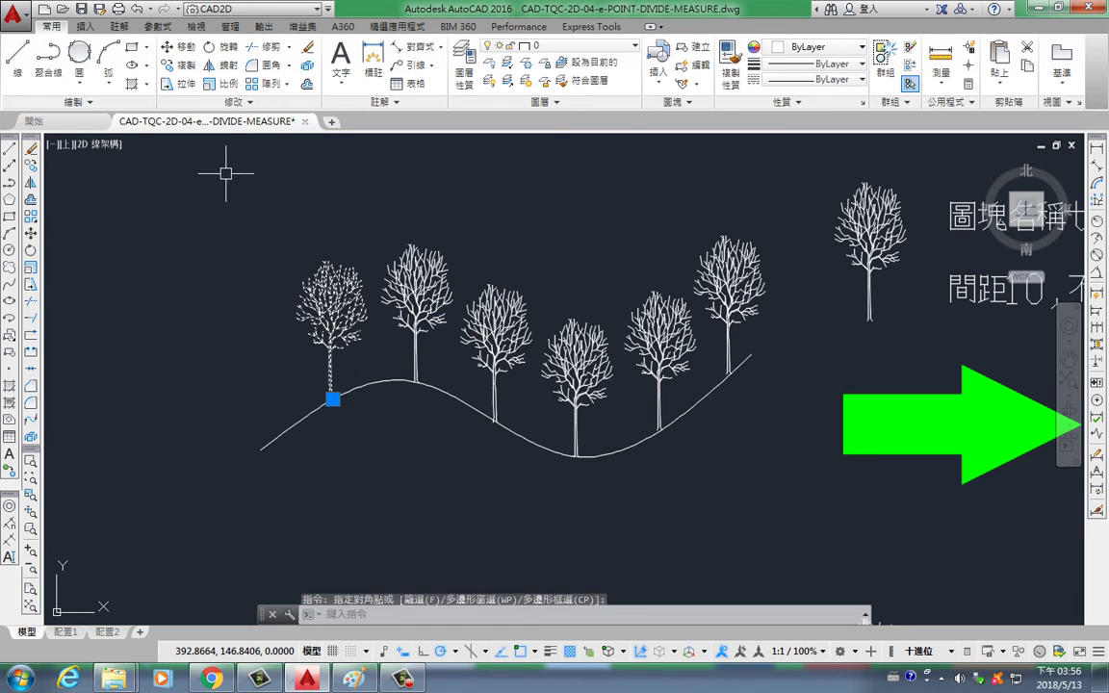
pyautogui.click(176, 64)
pyautogui.click(331, 397)
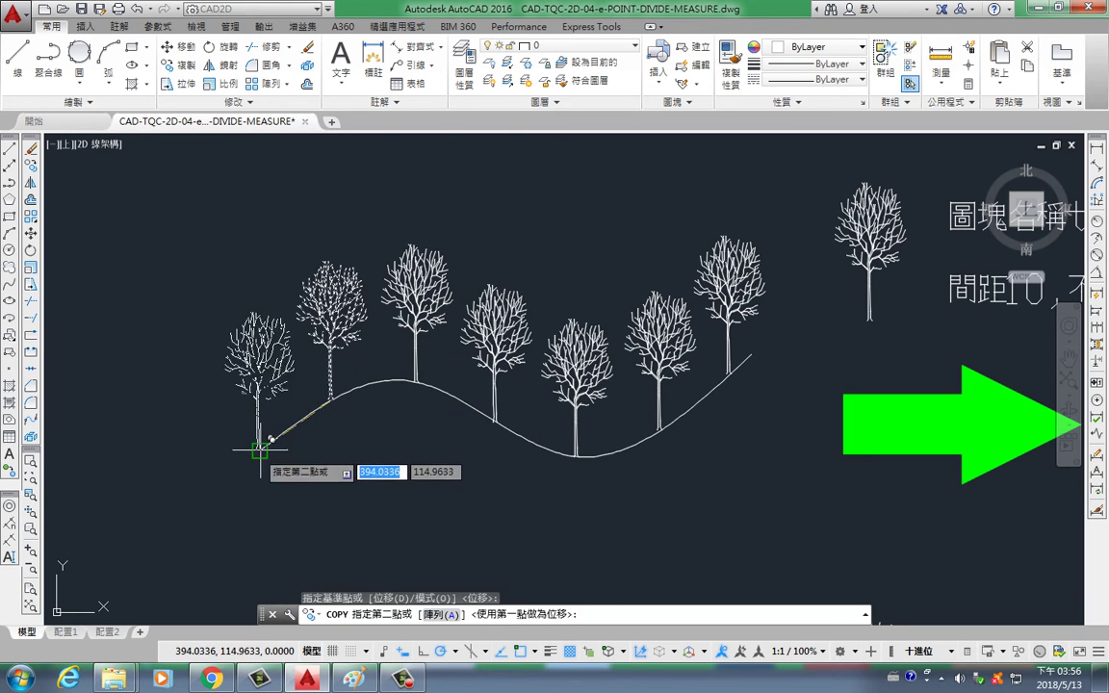
pyautogui.click(257, 447)
pyautogui.press('Return')
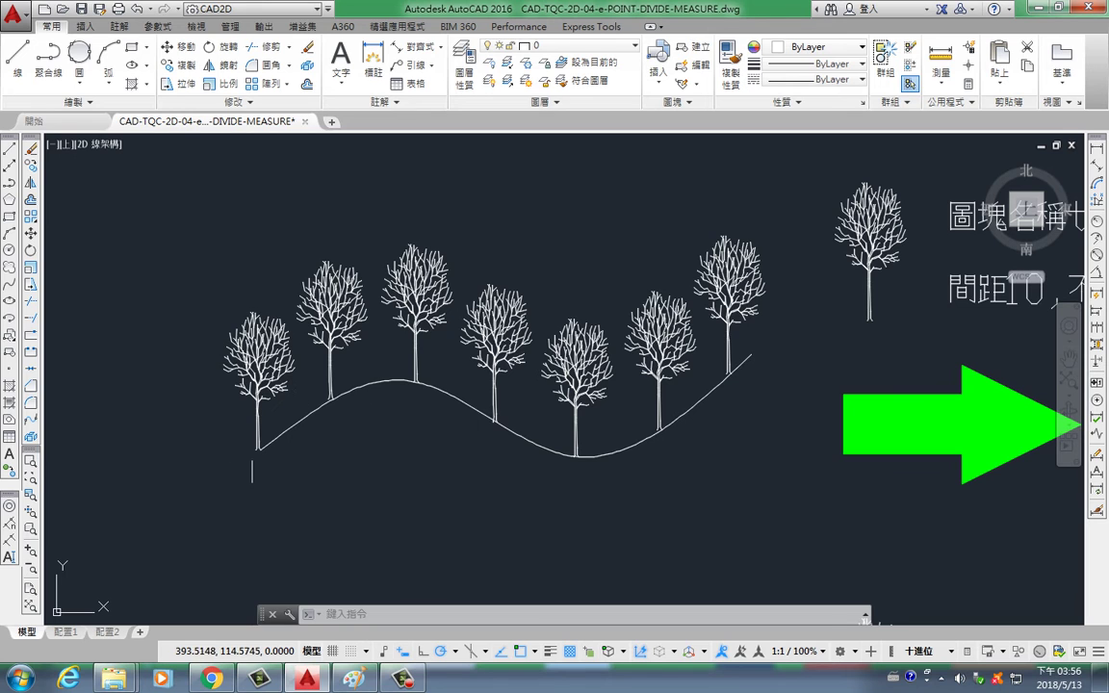
pyautogui.hotkey('ctrl', 'z')
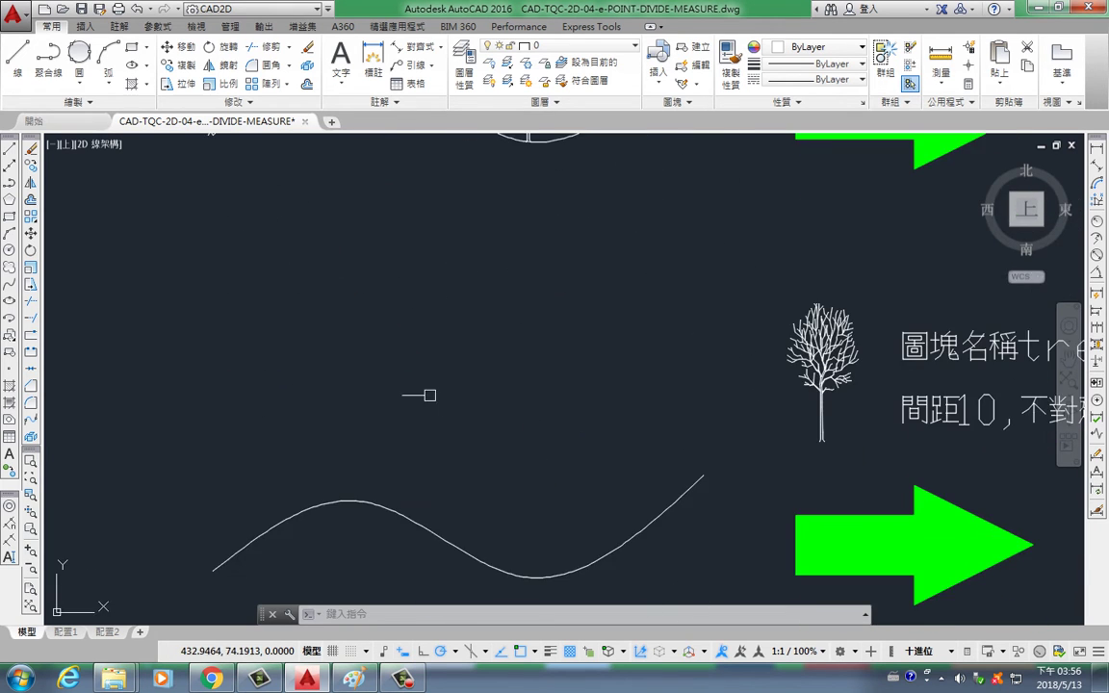
# Use ME to place 'tree' blocks every 10 units along the wavy curve, aligned to it.
pyautogui.write('me')
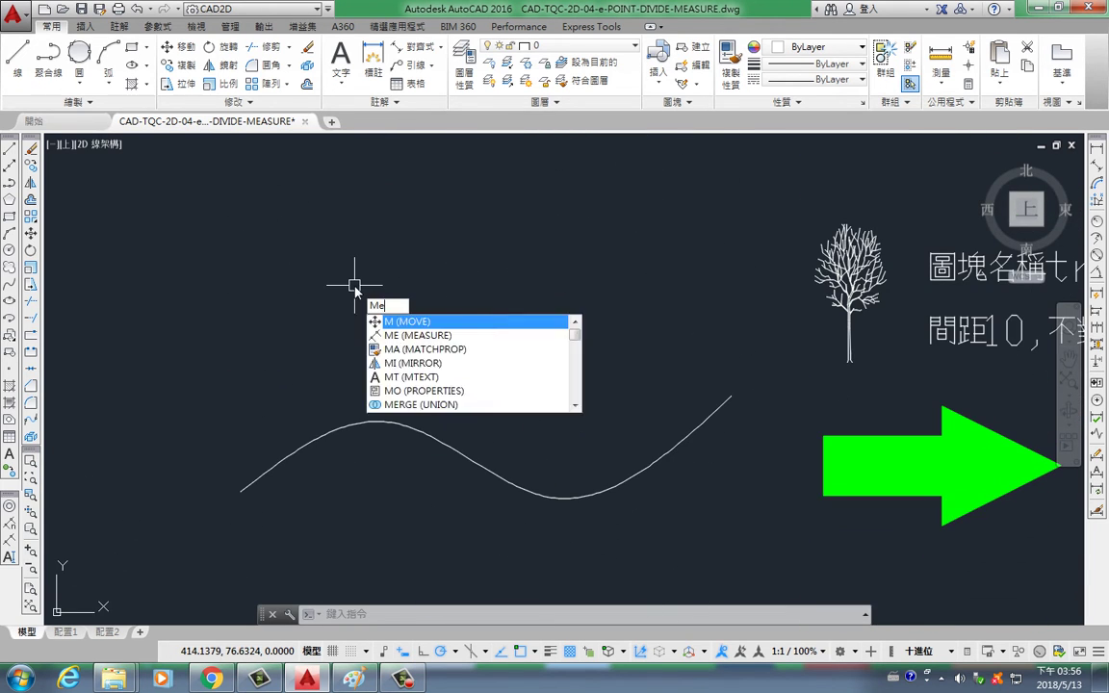
pyautogui.press('Return')
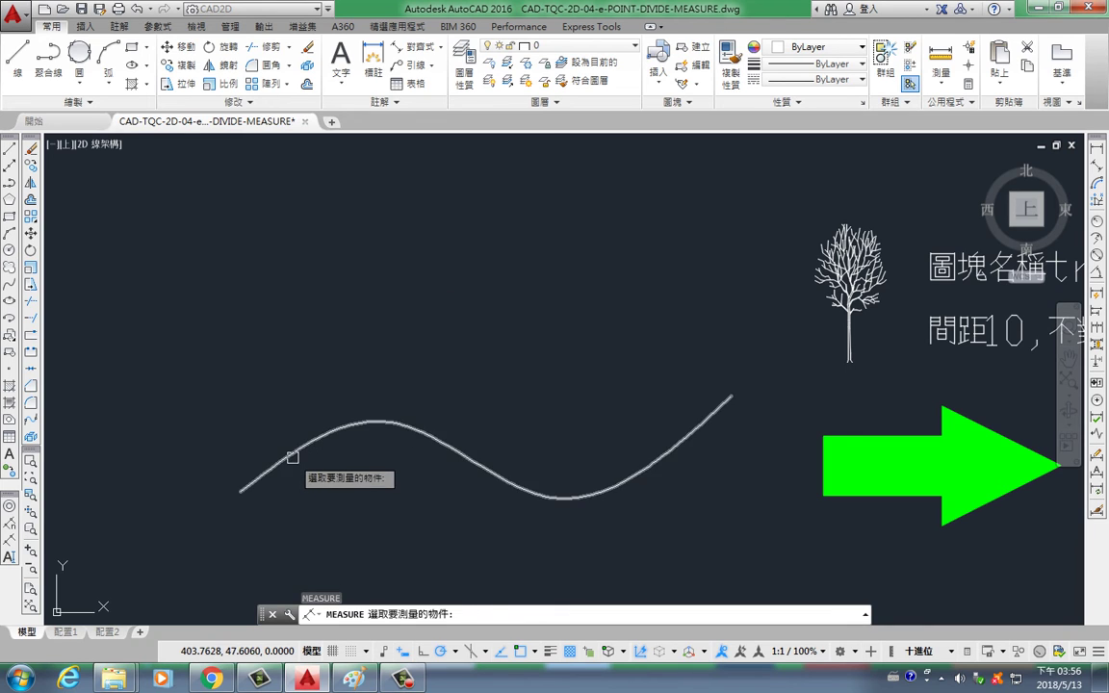
pyautogui.click(292, 454)
pyautogui.write('b')
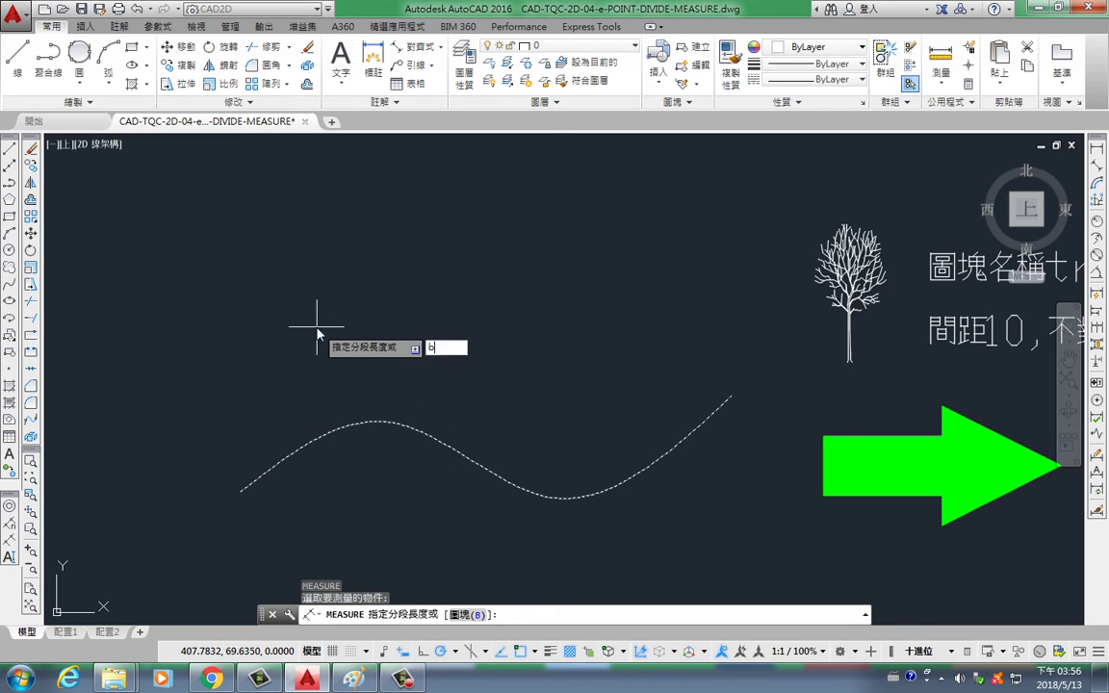
pyautogui.press('Return')
pyautogui.write('tree')
pyautogui.press('Return')
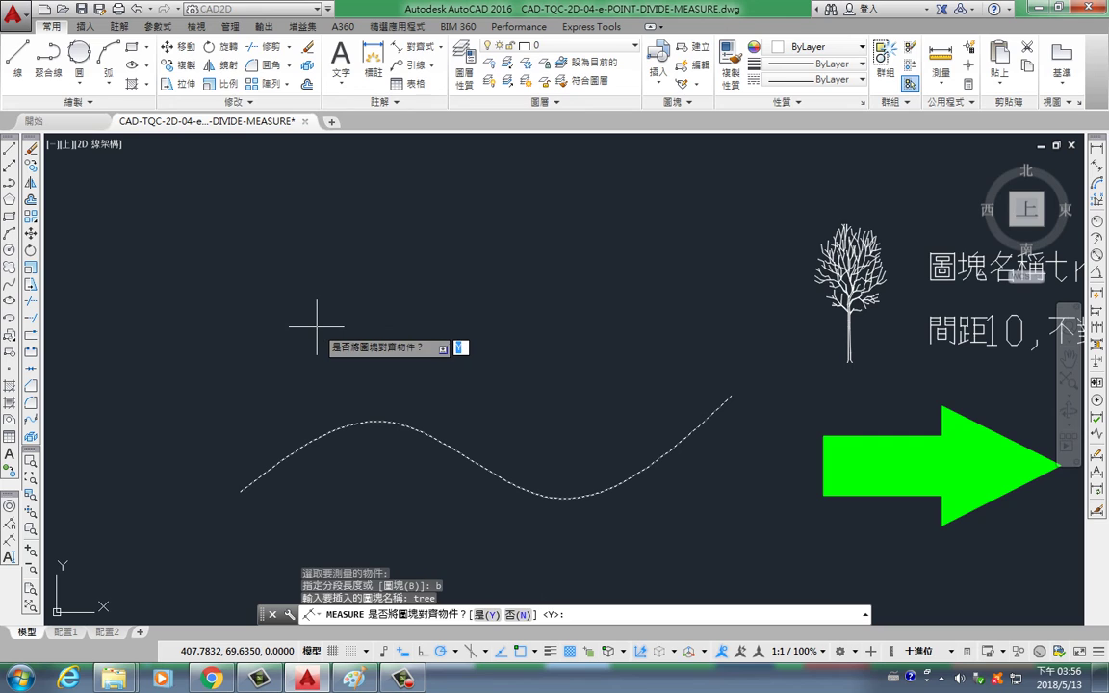
pyautogui.press('Return')
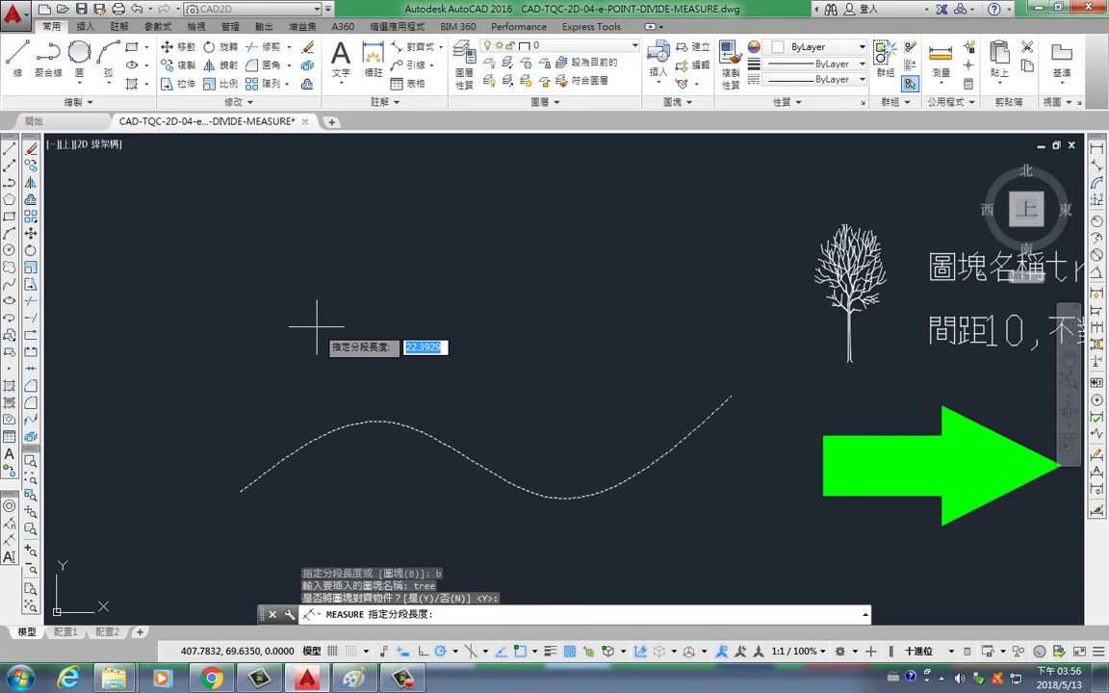
pyautogui.write('10')
pyautogui.press('Return')
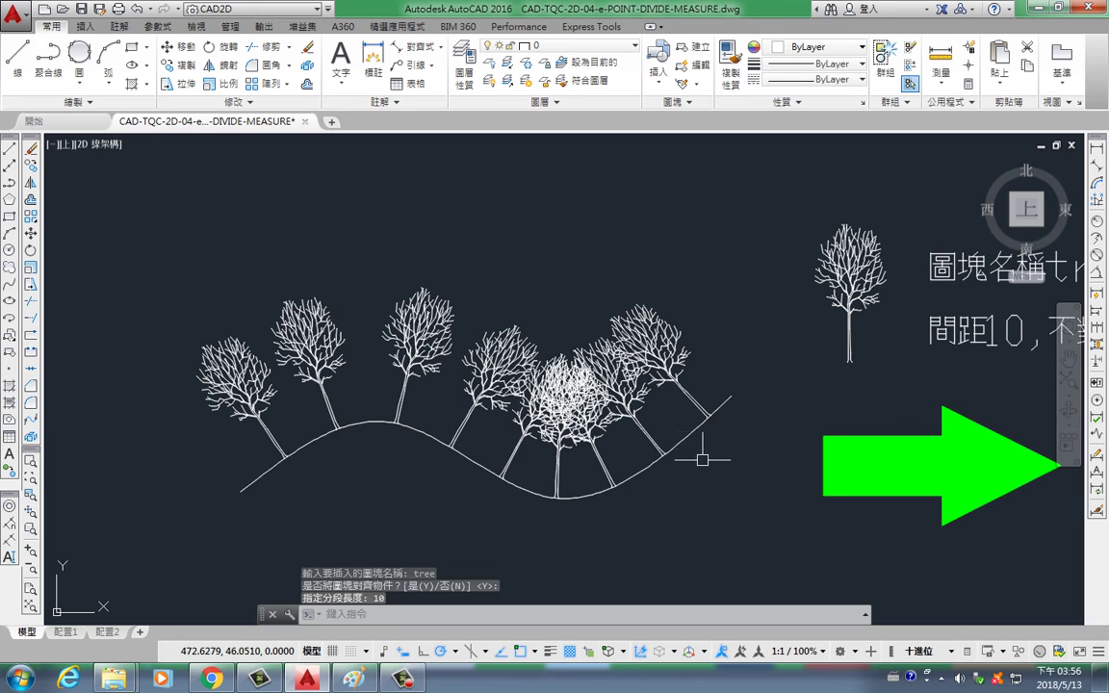
# Pan and zoom out to compare the new tree curve with the full sheet of examples.
pyautogui.moveTo(496, 412); pyautogui.dragTo(466, 439, button='middle')
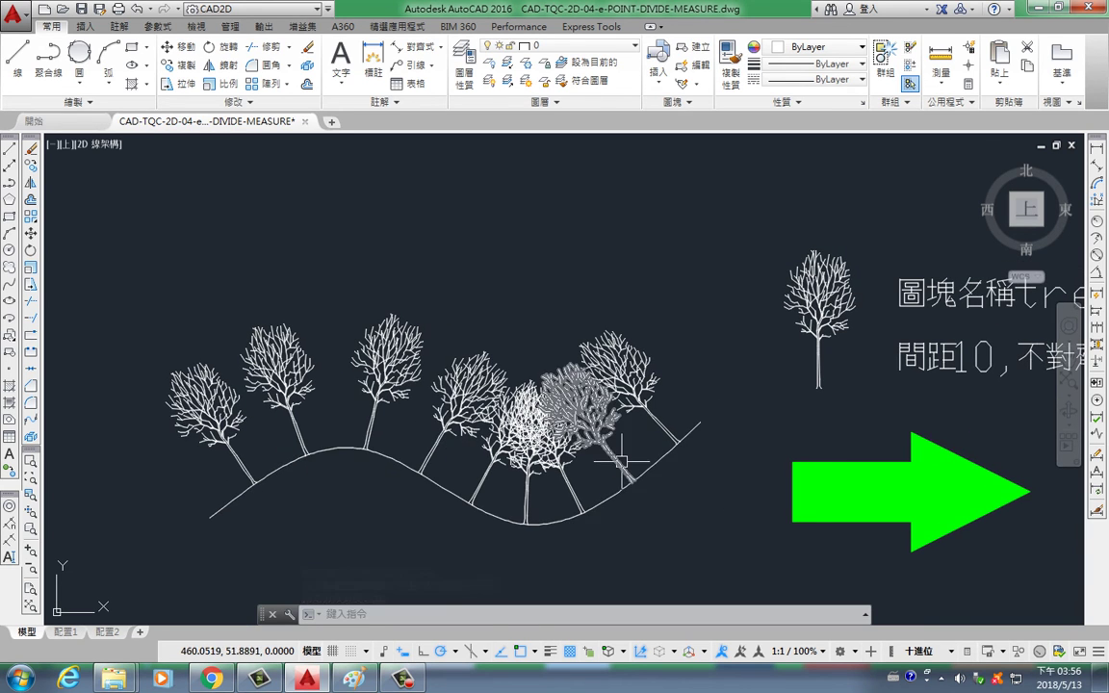
pyautogui.scroll(-2, 553, 414)
pyautogui.moveTo(770, 409); pyautogui.dragTo(565, 416, button='middle')
pyautogui.moveTo(396, 437); pyautogui.dragTo(468, 425, button='middle')
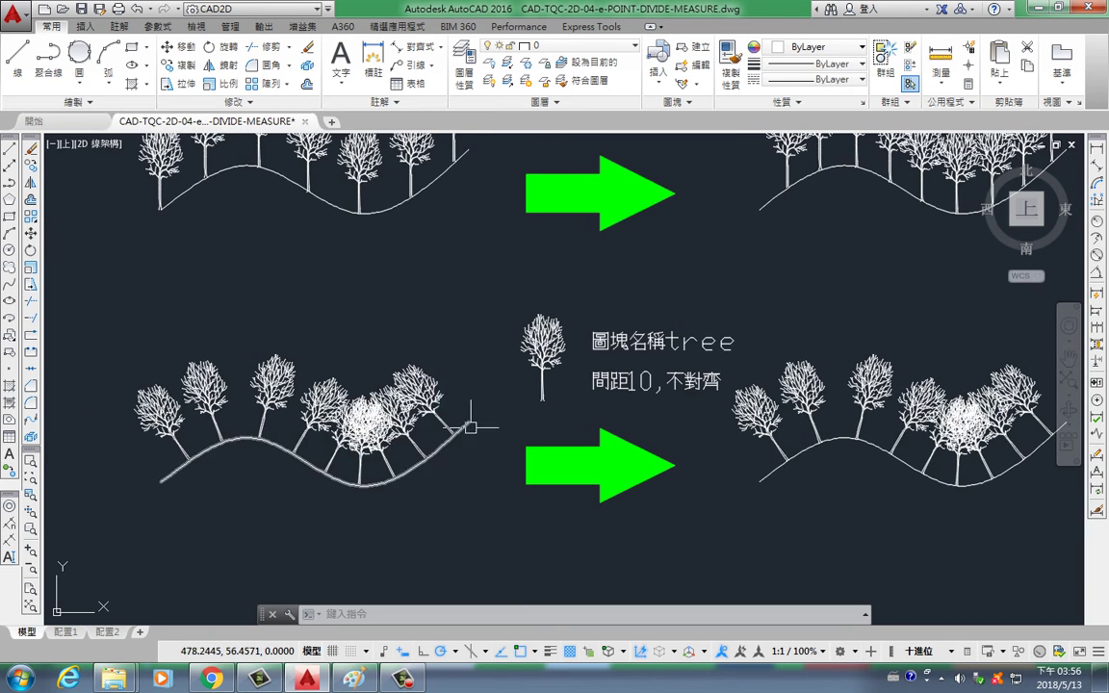
pyautogui.scroll(2, 284, 427)
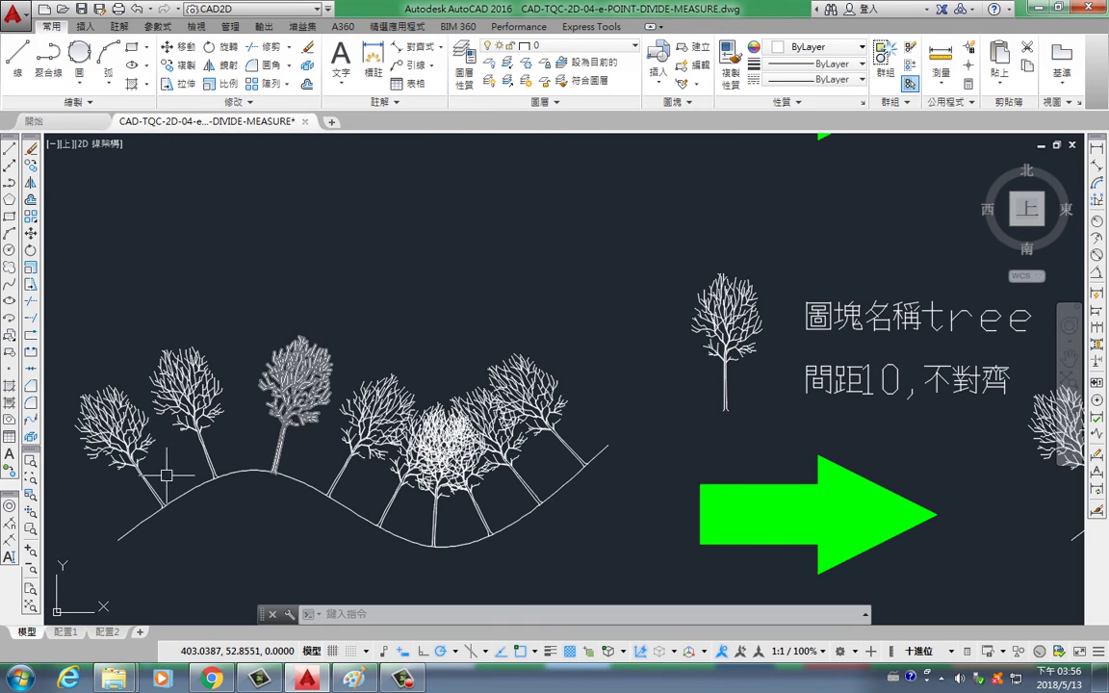
pyautogui.moveTo(558, 486)
pyautogui.scroll(-2, 558, 486)
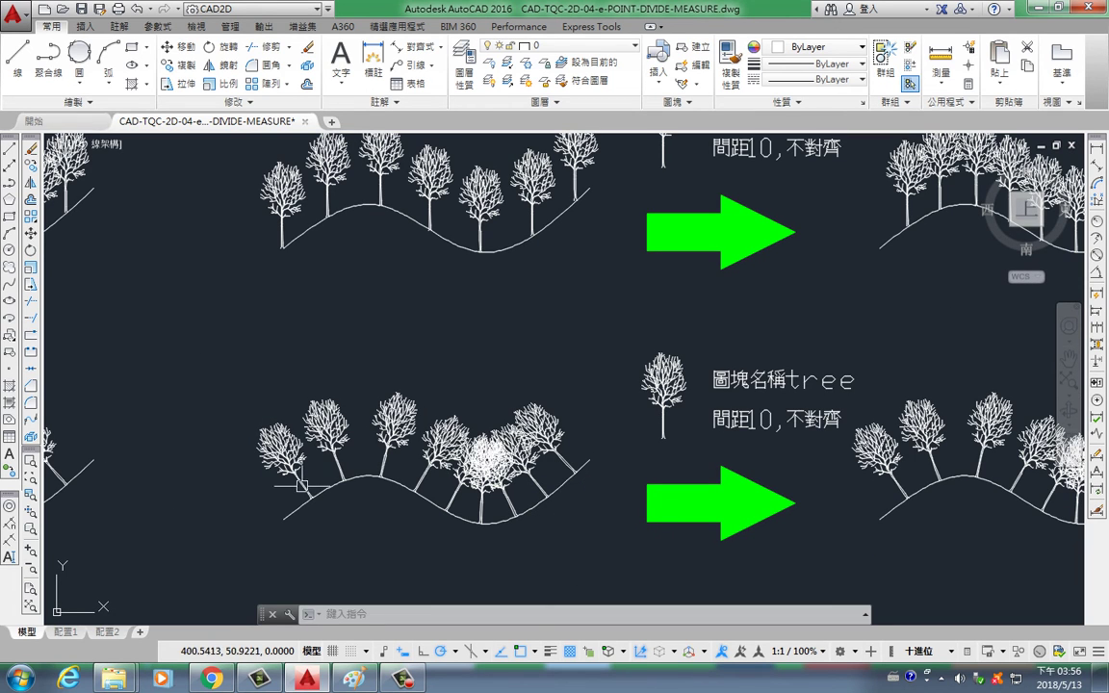
pyautogui.scroll(2, 320, 506)
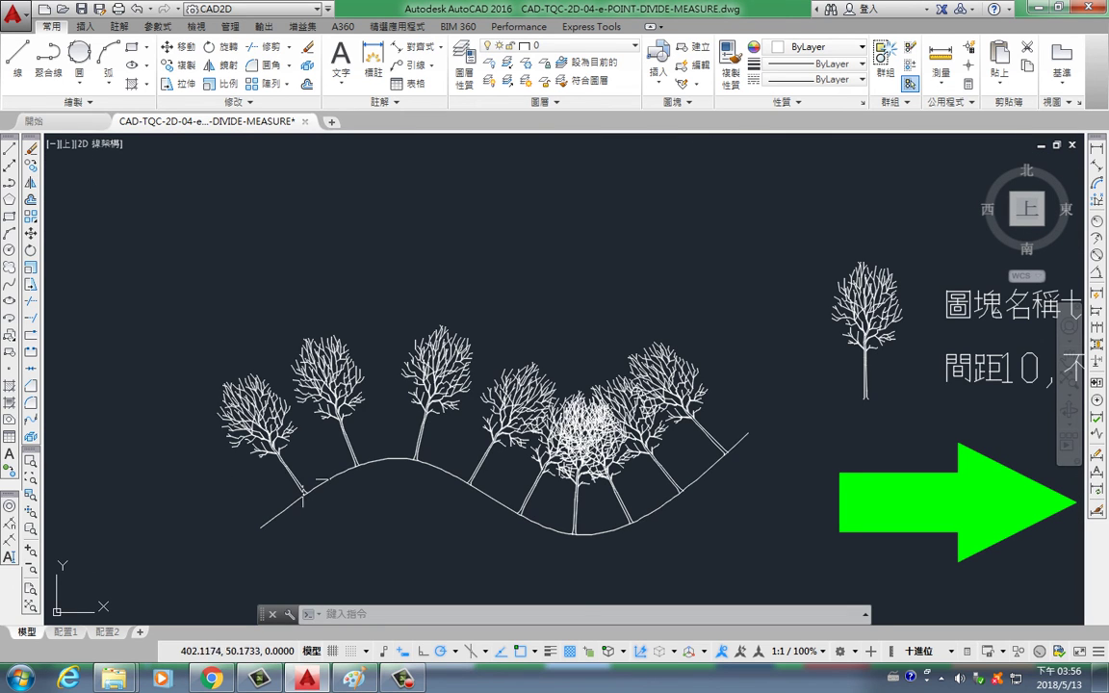
pyautogui.moveTo(365, 480); pyautogui.dragTo(328, 478, button='middle')
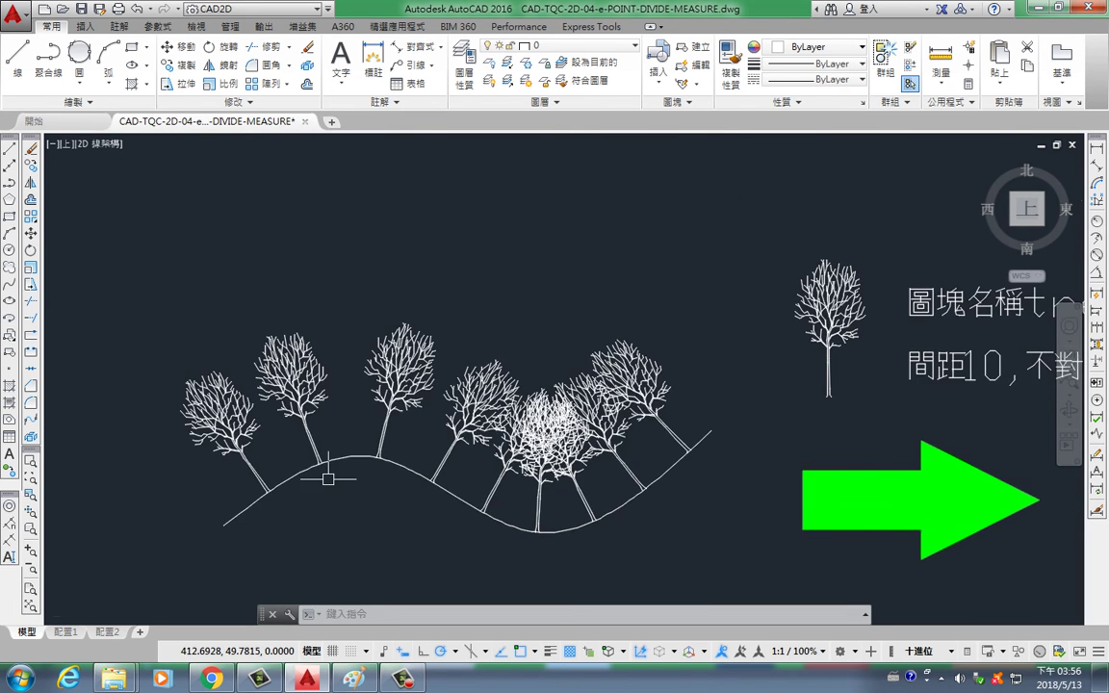
pyautogui.scroll(-2, 328, 479)
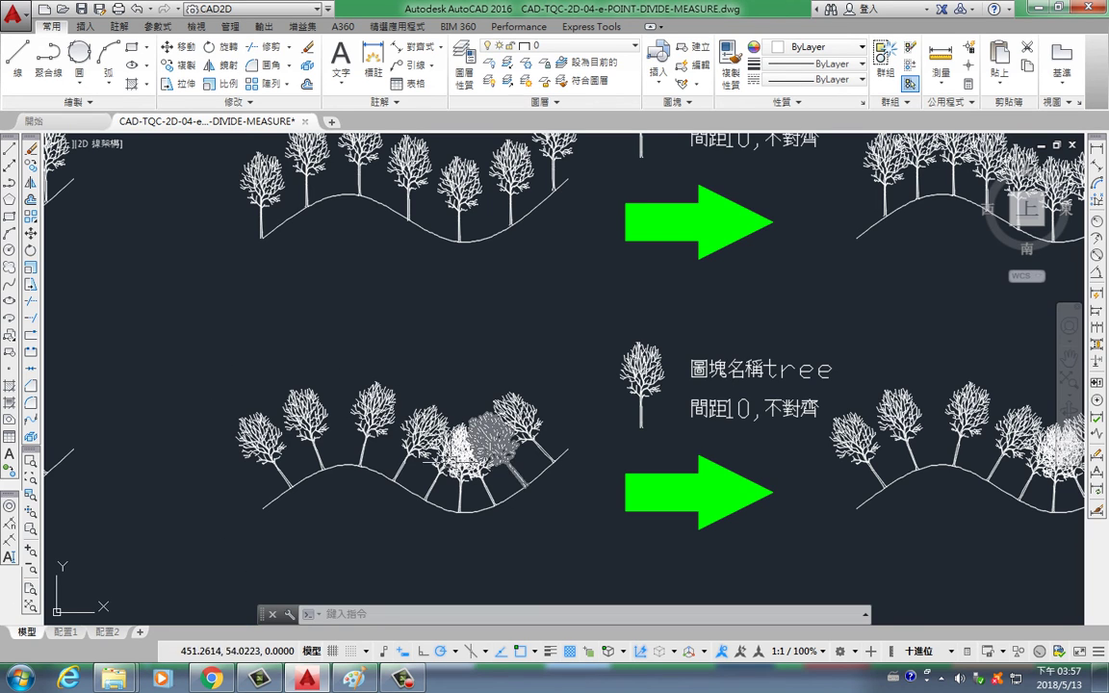
pyautogui.scroll(2, 283, 489)
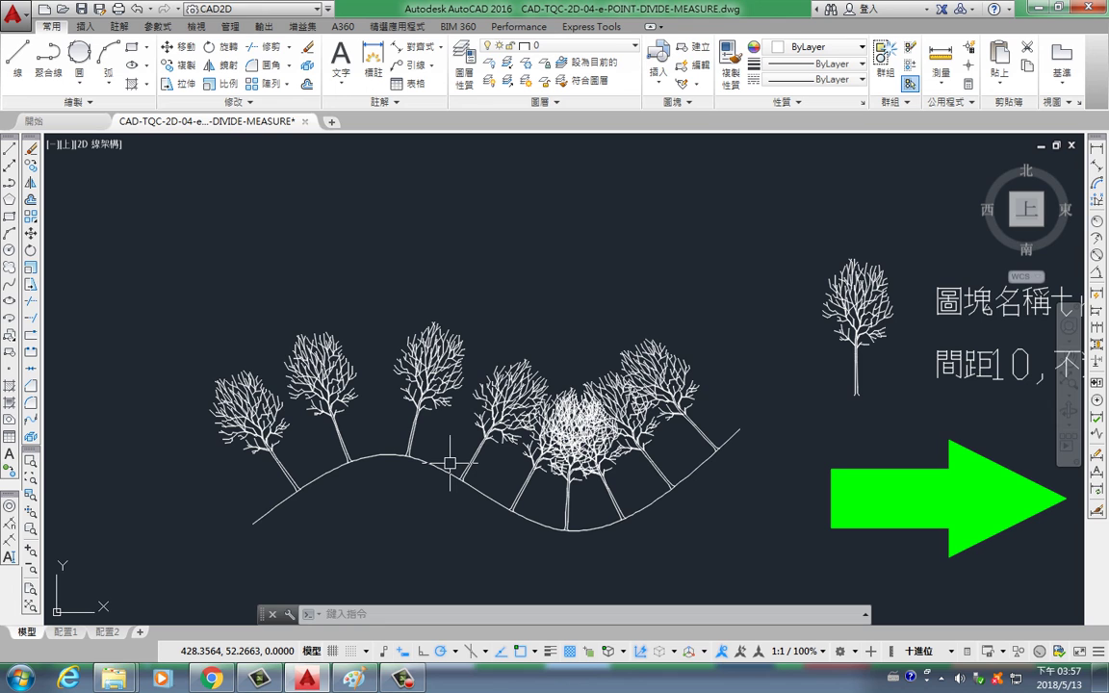
pyautogui.scroll(-2, 449, 463)
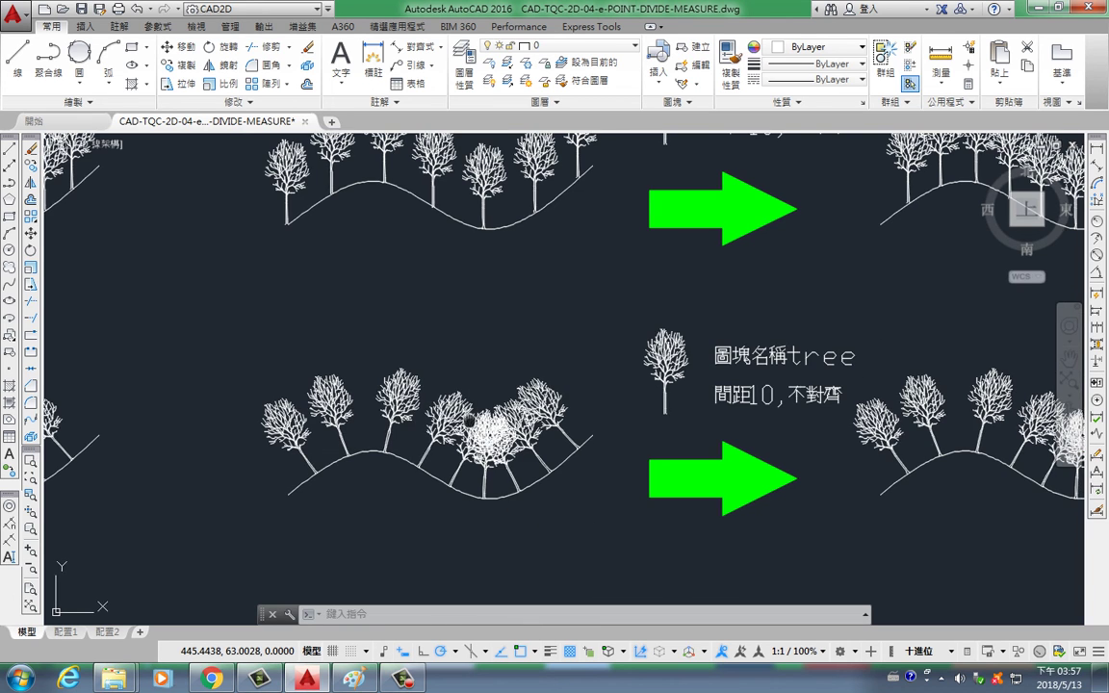
pyautogui.scroll(-2, 452, 452)
pyautogui.scroll(1, 452, 453)
pyautogui.scroll(-2, 469, 371)
pyautogui.scroll(-1, 490, 388)
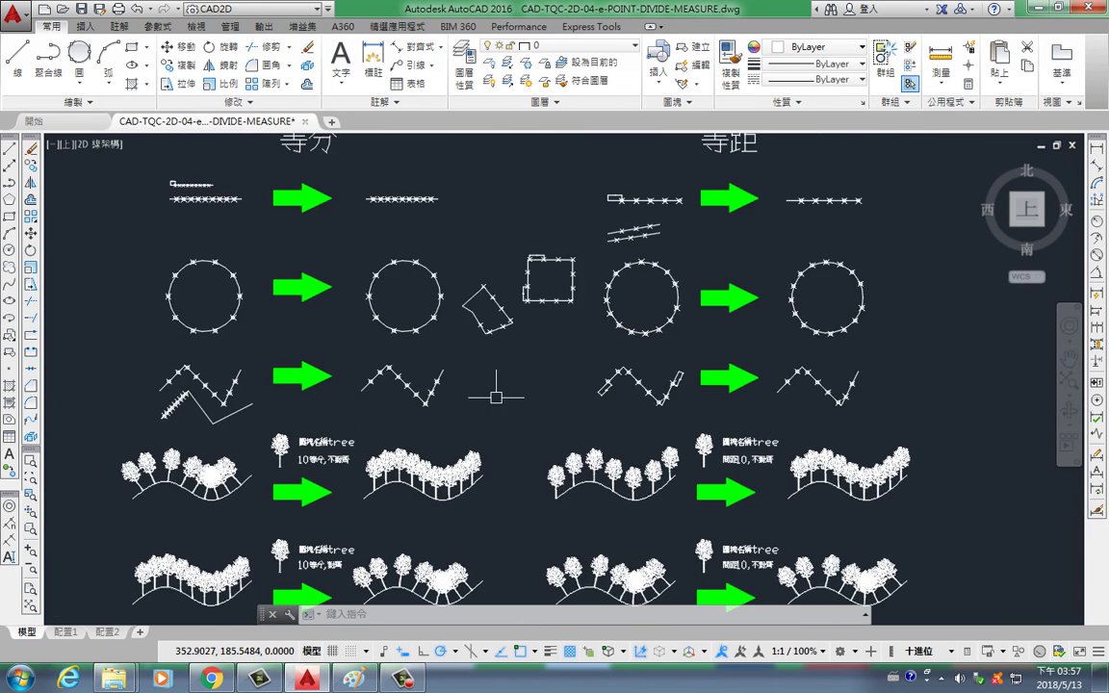
pyautogui.scroll(2, 501, 474)
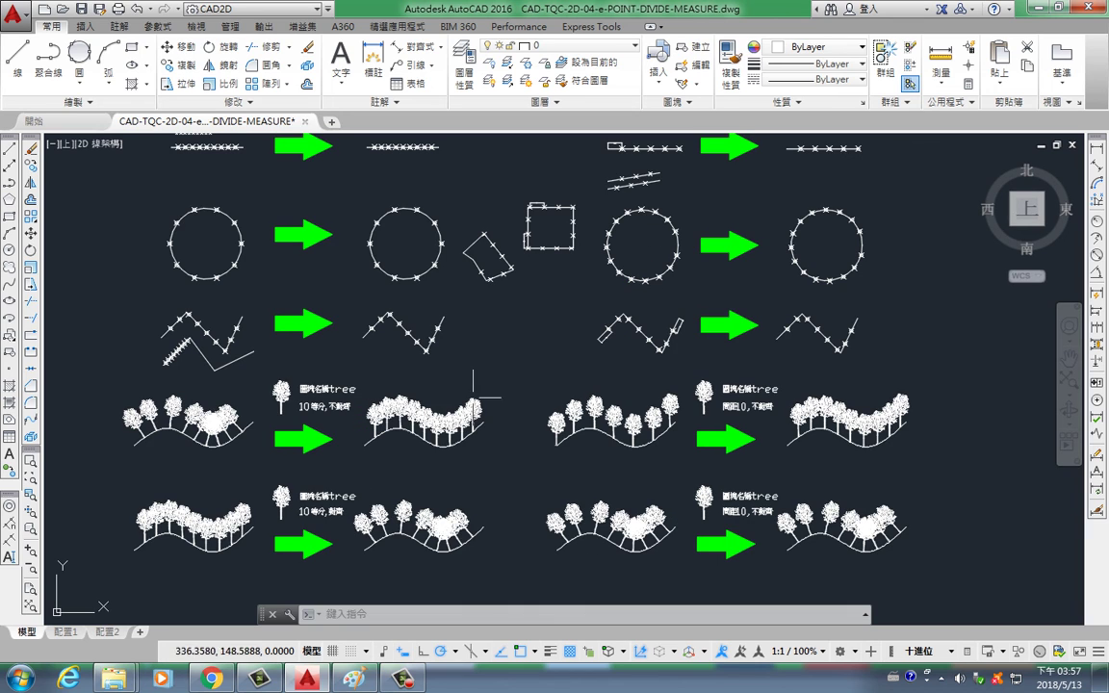